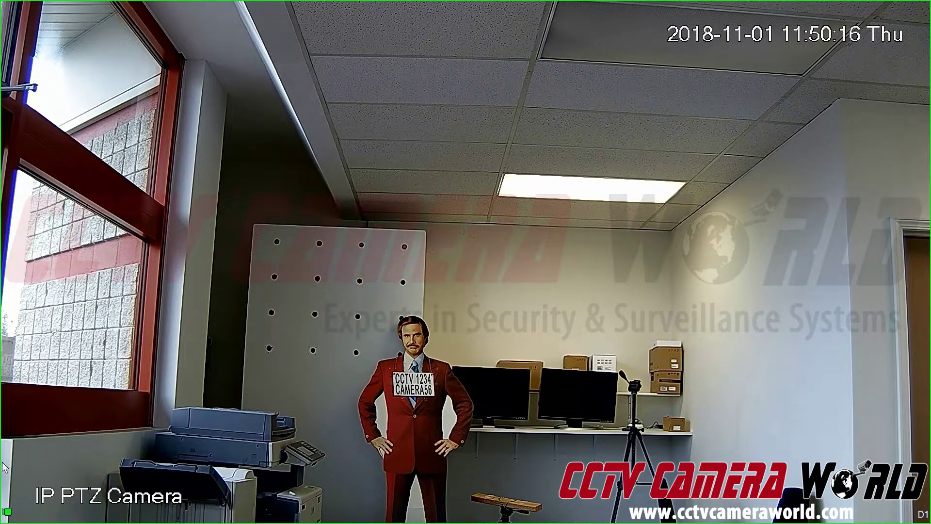
Open the PTZ controls for the live camera and pan left so the cardboard figure sits near the middle of the view
{"action": "right_click", "coordinate": [385, 247]}
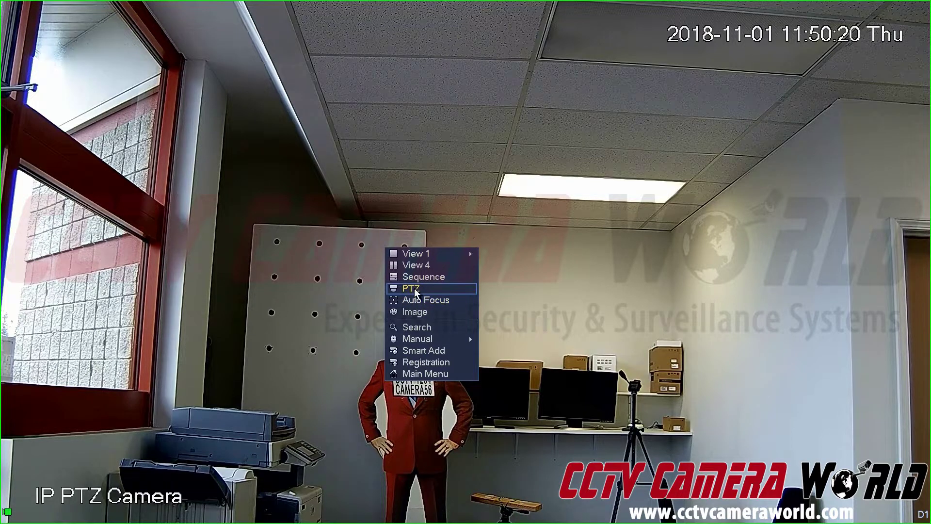
{"action": "right_click", "coordinate": [507, 228]}
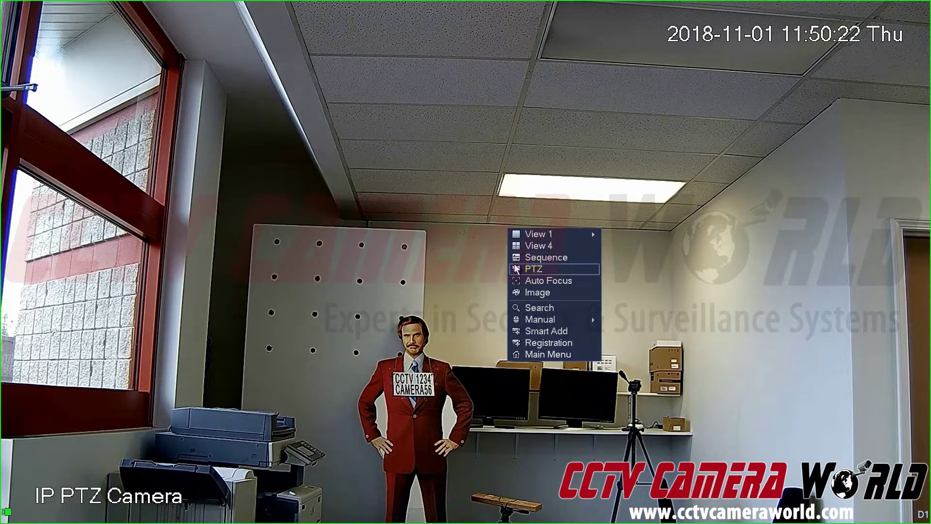
{"action": "left_click", "coordinate": [536, 272]}
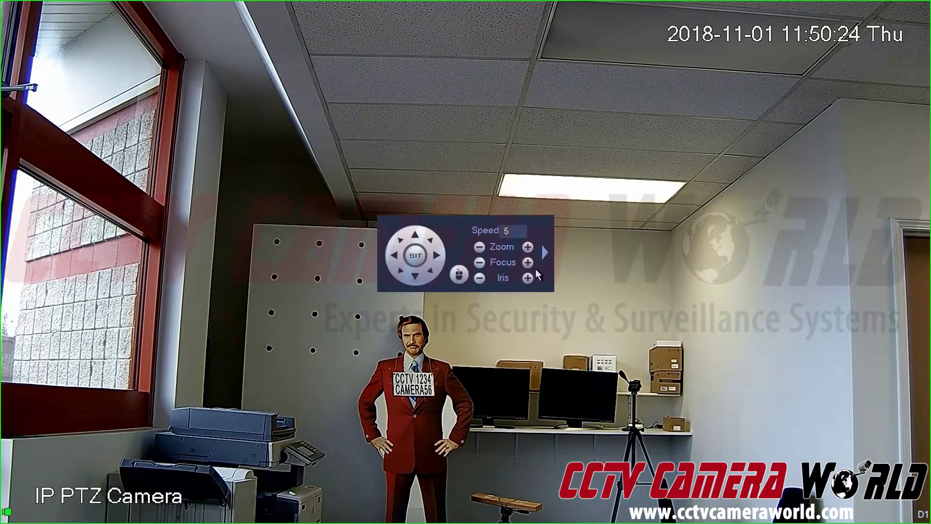
{"action": "left_click", "coordinate": [441, 253]}
{"action": "left_click", "coordinate": [395, 255]}
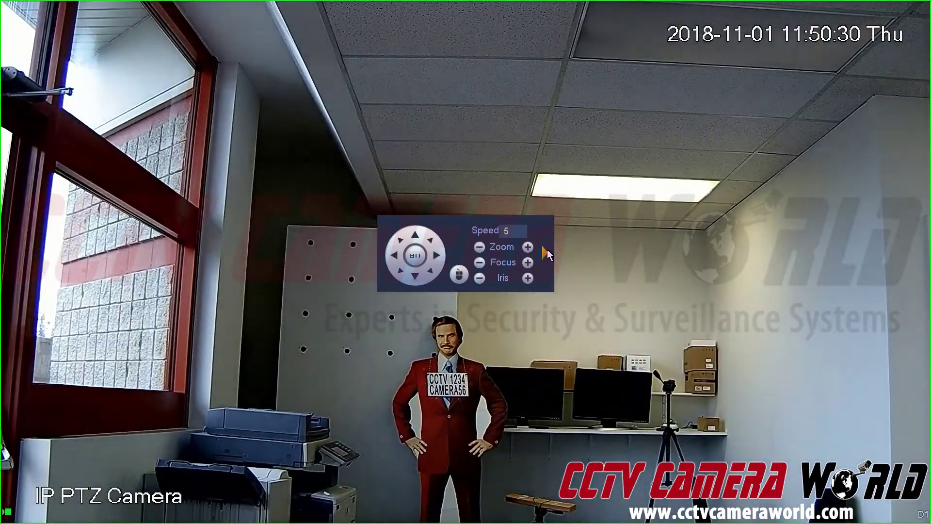
Expand the extended PTZ functions and tilt the camera down and back up
{"action": "left_click", "coordinate": [546, 251]}
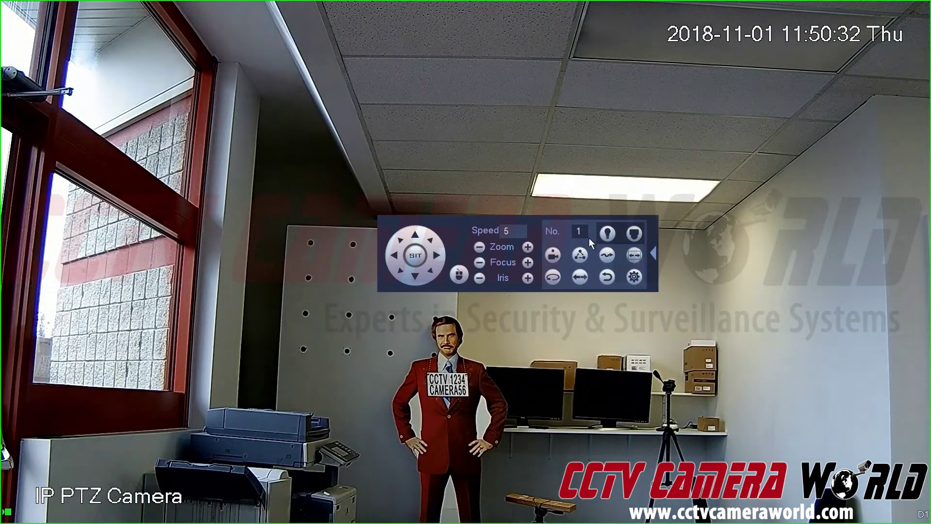
{"action": "left_click", "coordinate": [652, 251]}
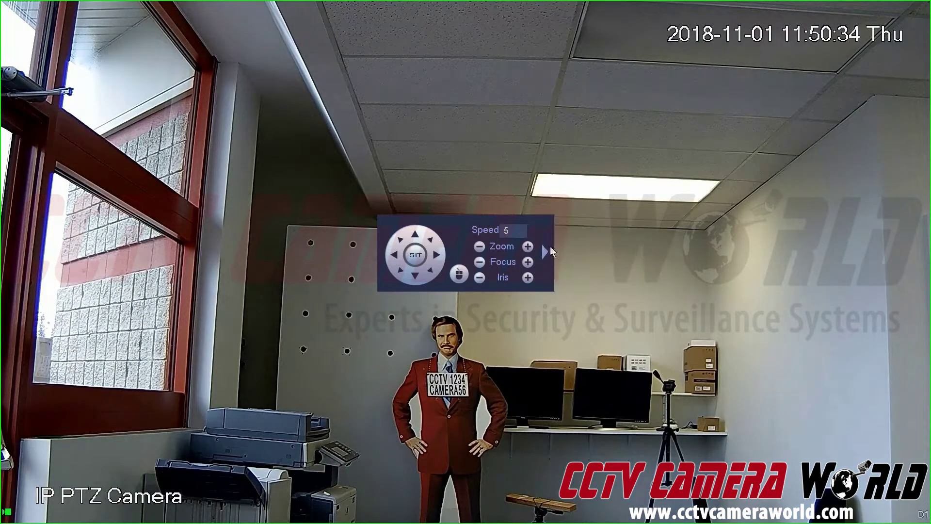
{"action": "left_click", "coordinate": [549, 249]}
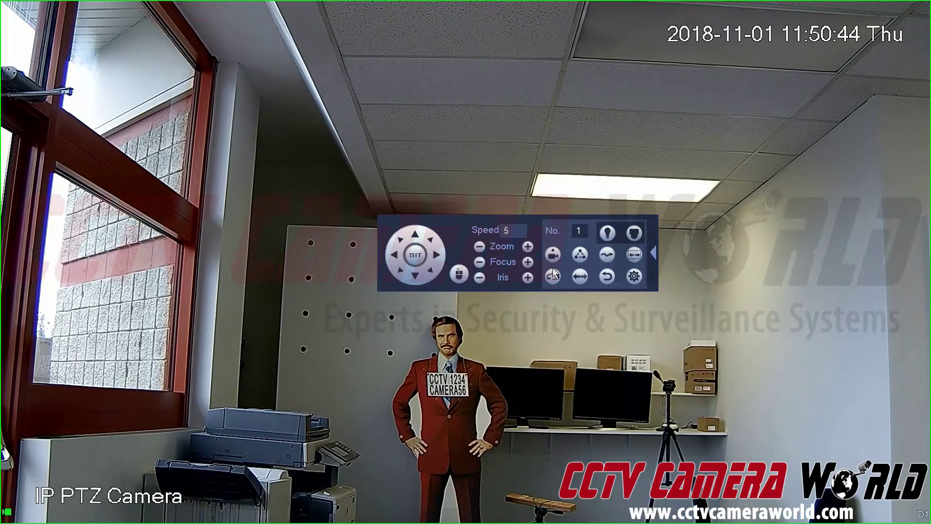
{"action": "left_click", "coordinate": [418, 275]}
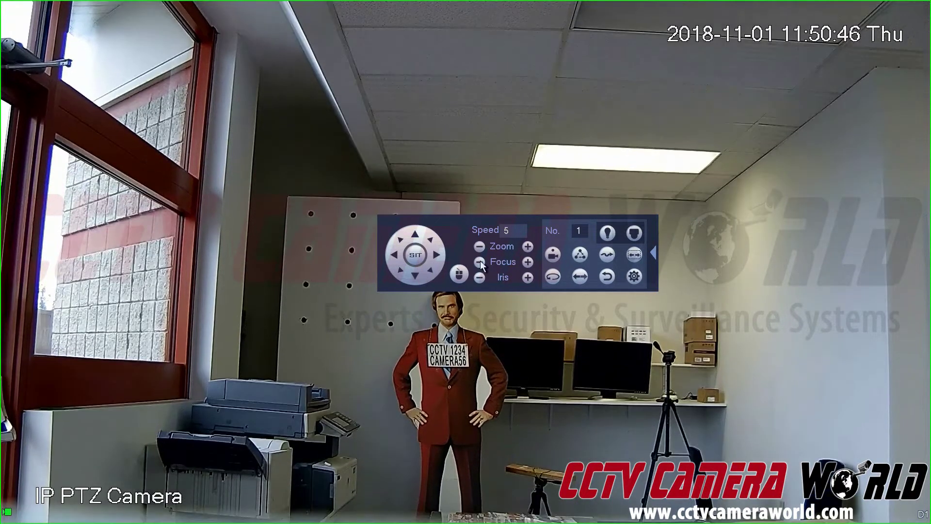
{"action": "left_click", "coordinate": [417, 236]}
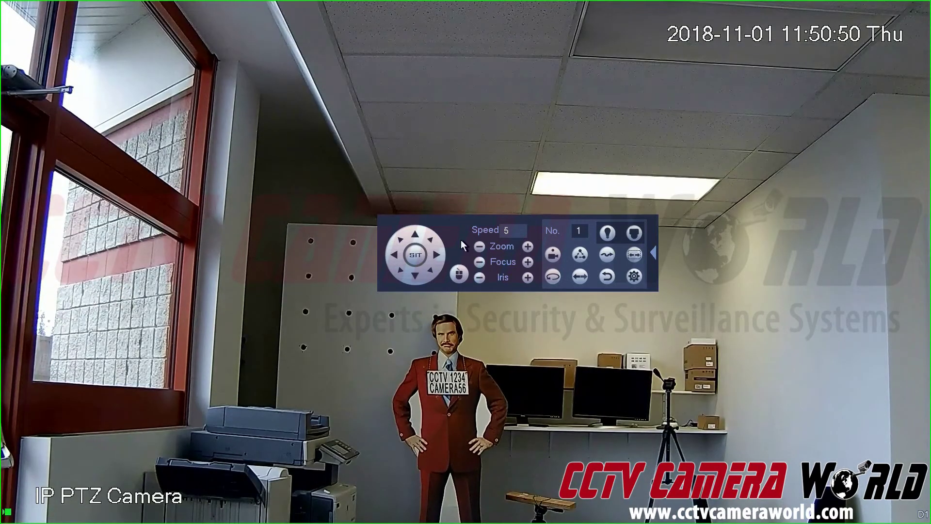
Save the camera view of the cardboard figure as preset 1 and leave the preset setup
{"action": "left_click", "coordinate": [635, 277]}
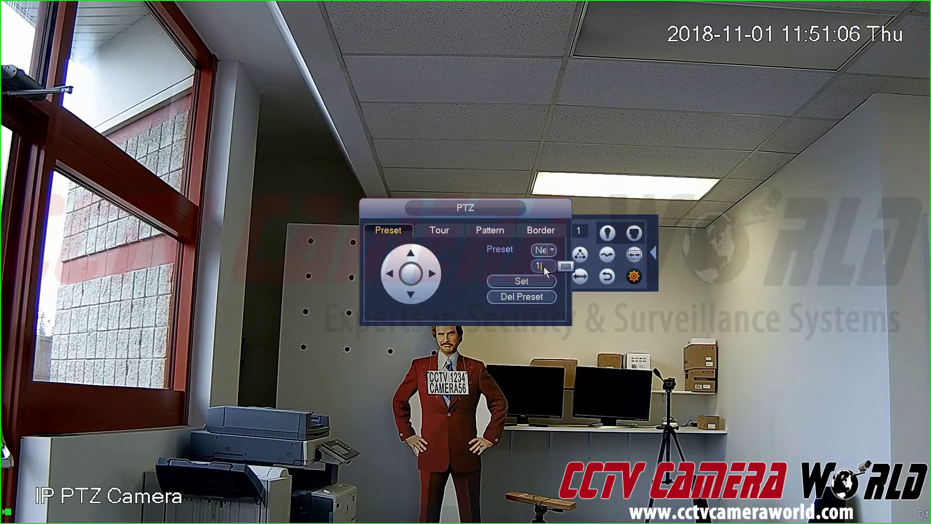
{"action": "left_click", "coordinate": [531, 278]}
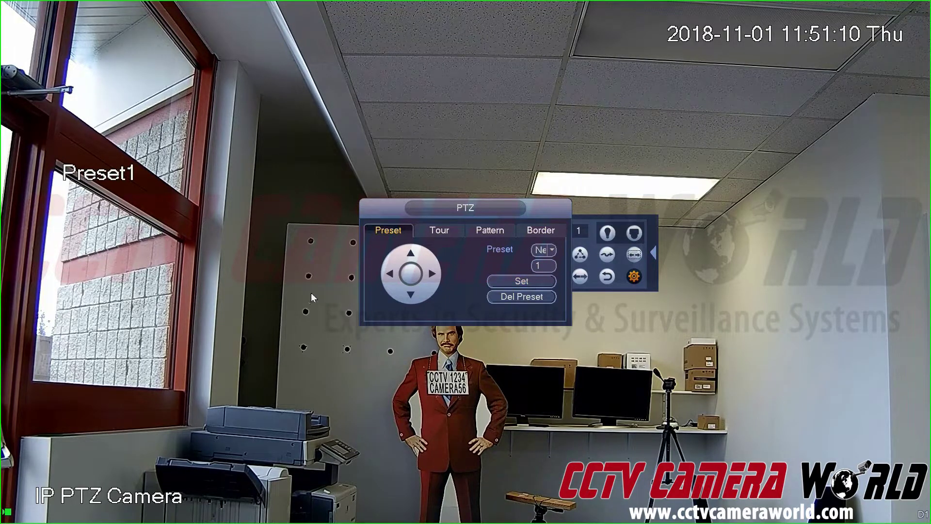
{"action": "right_click", "coordinate": [518, 260]}
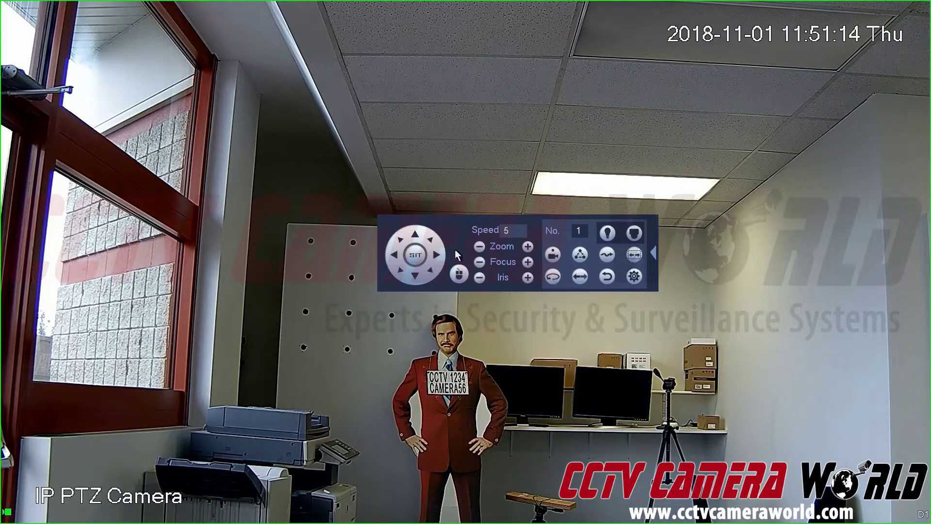
Pan the camera right to the brown door, reduce the PTZ speed to 2 for fine positioning, and zoom in slightly
{"action": "left_click", "coordinate": [436, 254]}
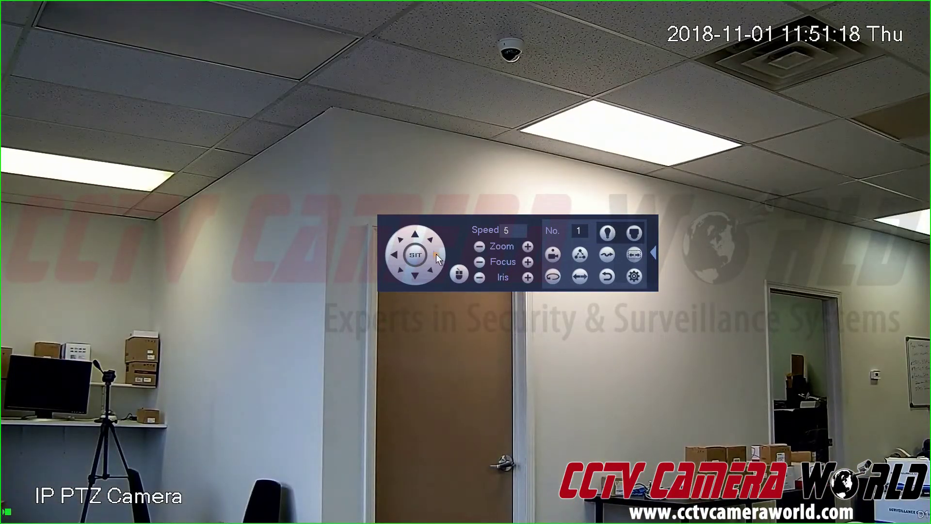
{"action": "left_click", "coordinate": [435, 254]}
{"action": "left_click", "coordinate": [508, 233]}
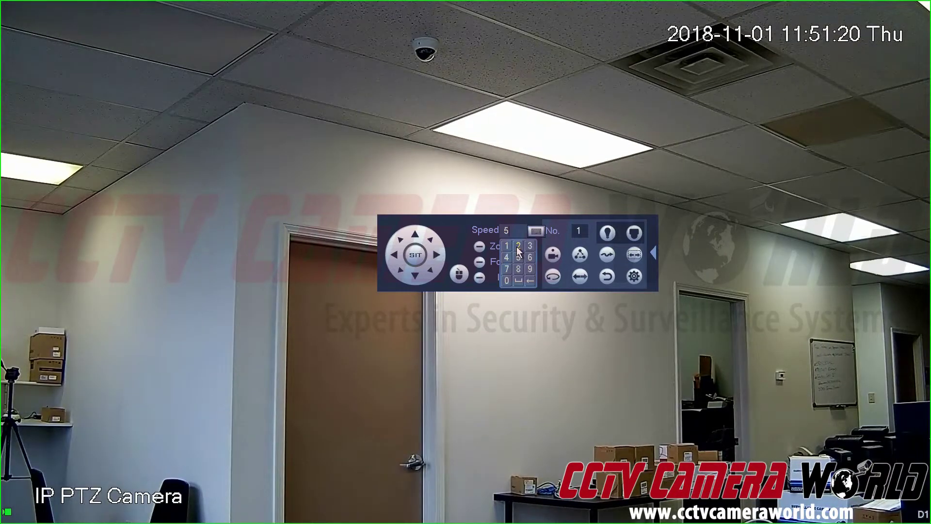
{"action": "left_click", "coordinate": [517, 246]}
{"action": "left_click", "coordinate": [435, 250]}
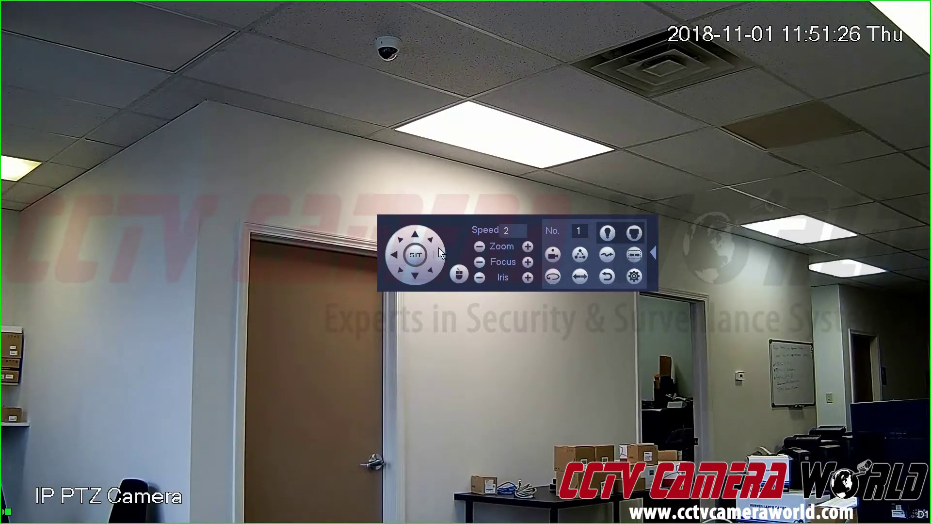
{"action": "left_click", "coordinate": [527, 247]}
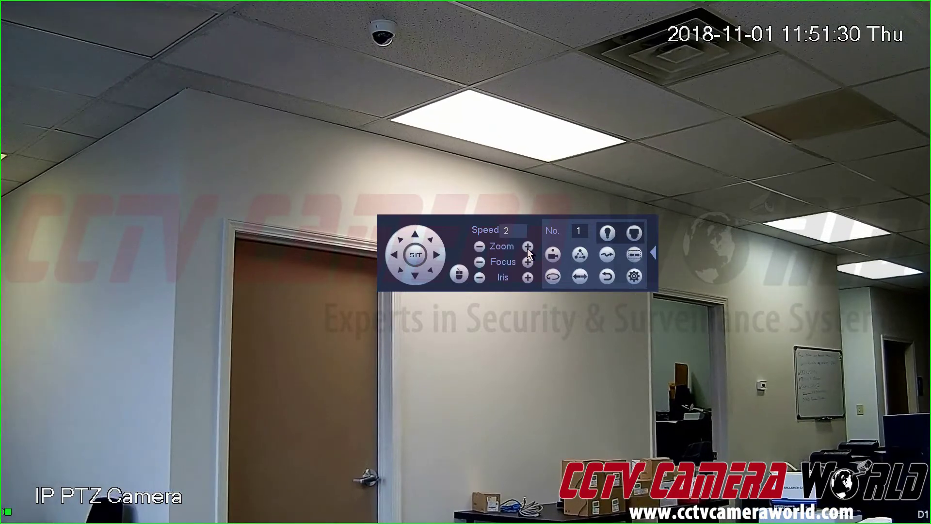
Pan slightly further right, save the view of the brown door and boxes as preset 2, and leave the preset setup
{"action": "left_click", "coordinate": [634, 276]}
{"action": "left_click", "coordinate": [548, 267]}
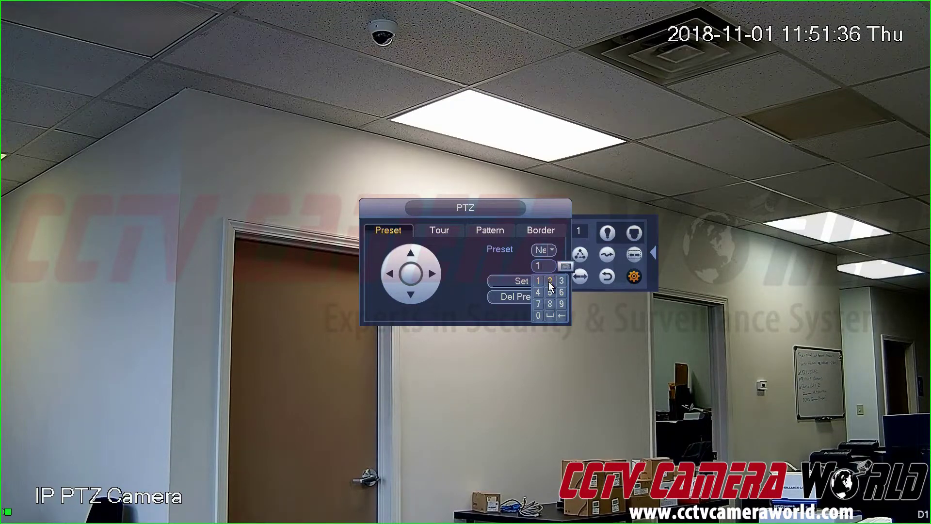
{"action": "left_click", "coordinate": [550, 282]}
{"action": "left_click", "coordinate": [486, 271]}
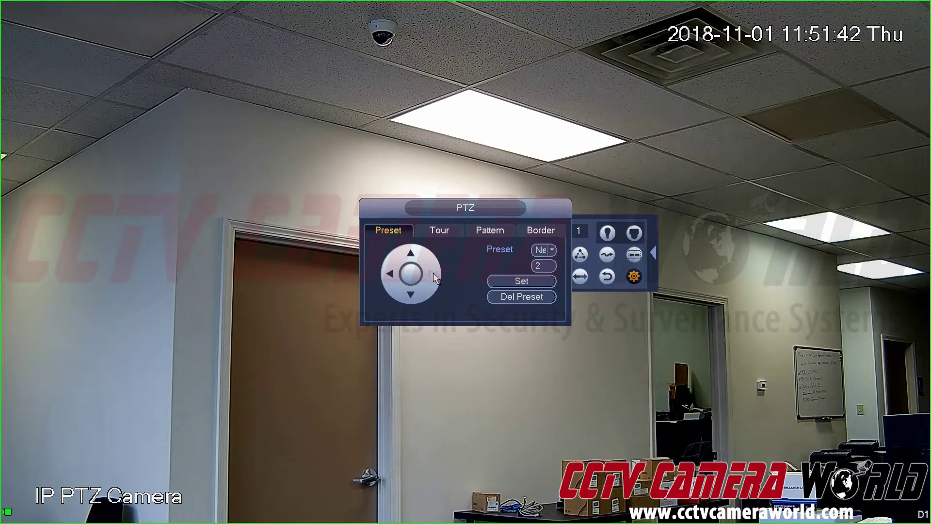
{"action": "left_click", "coordinate": [432, 273]}
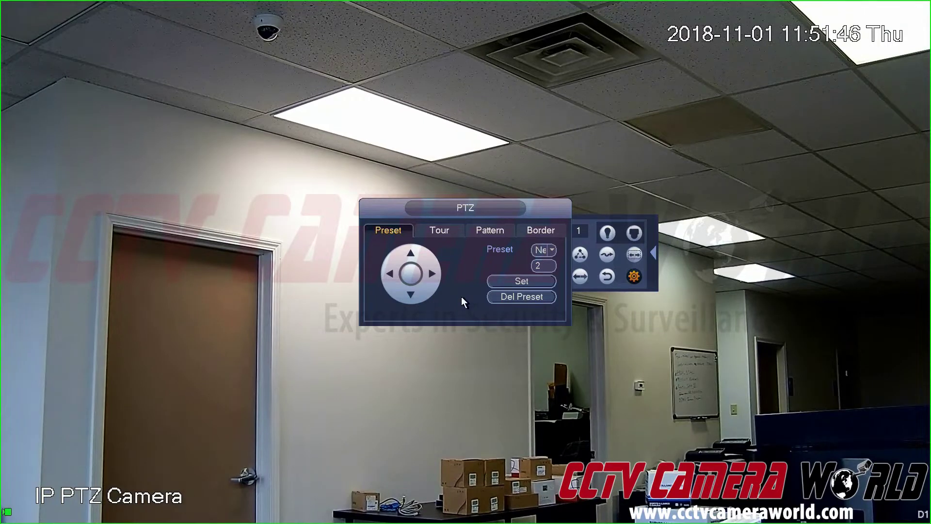
{"action": "left_click", "coordinate": [541, 269]}
{"action": "left_click", "coordinate": [520, 281]}
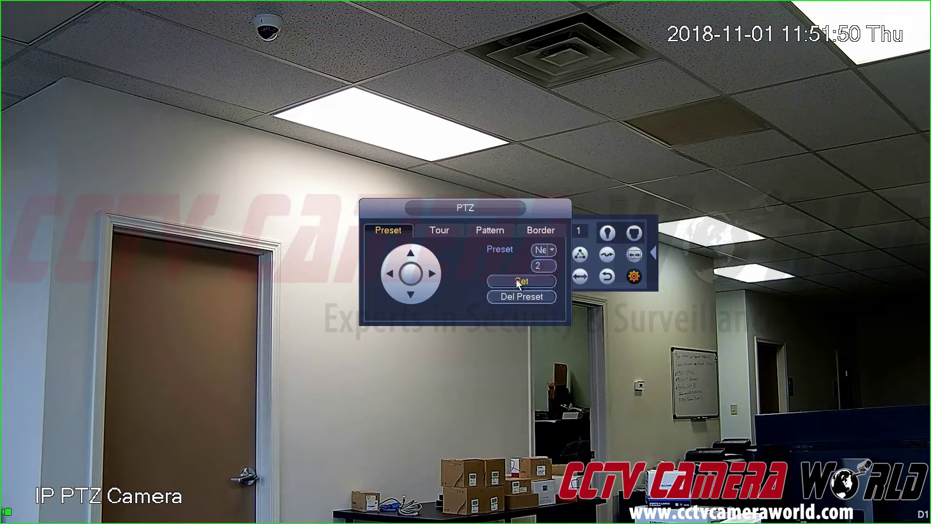
{"action": "left_click", "coordinate": [519, 283]}
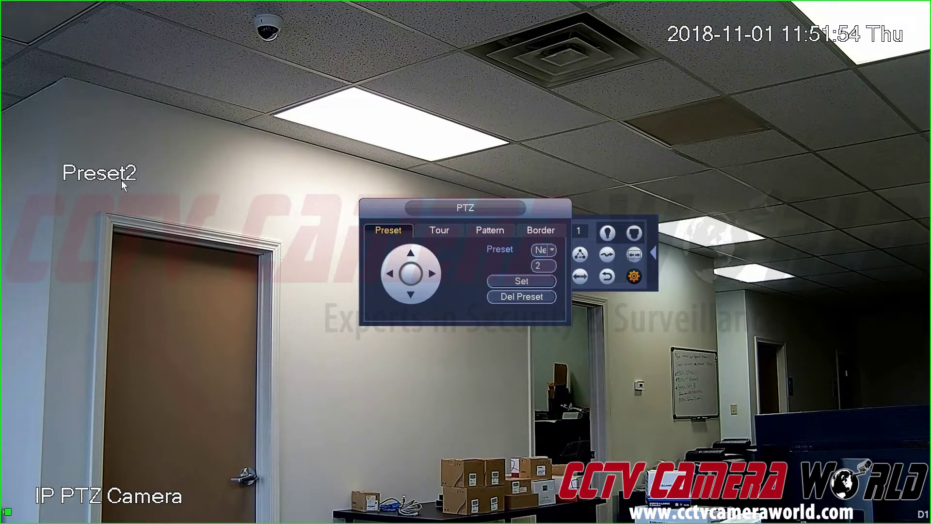
{"action": "right_click", "coordinate": [468, 255]}
Pan the camera right to the desk monitors in the main office and save that view as preset 3
{"action": "left_click", "coordinate": [440, 255]}
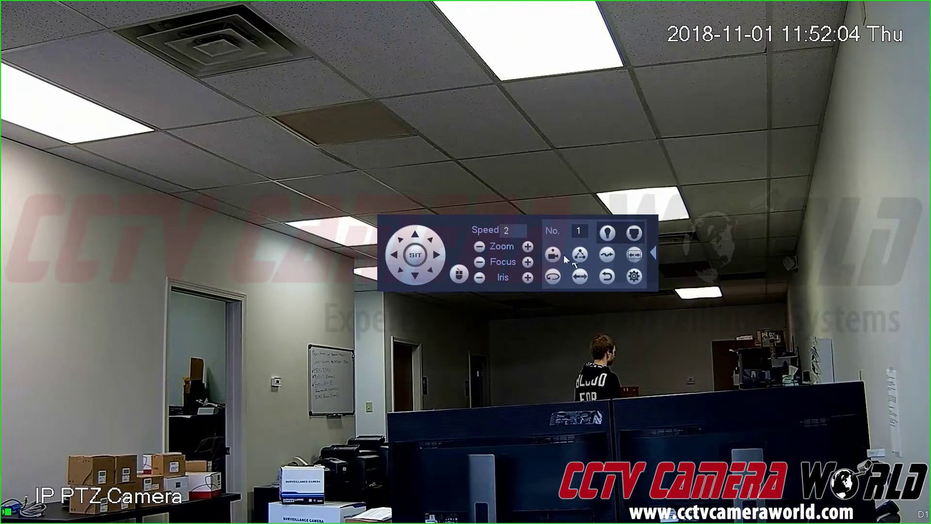
{"action": "left_click", "coordinate": [634, 277]}
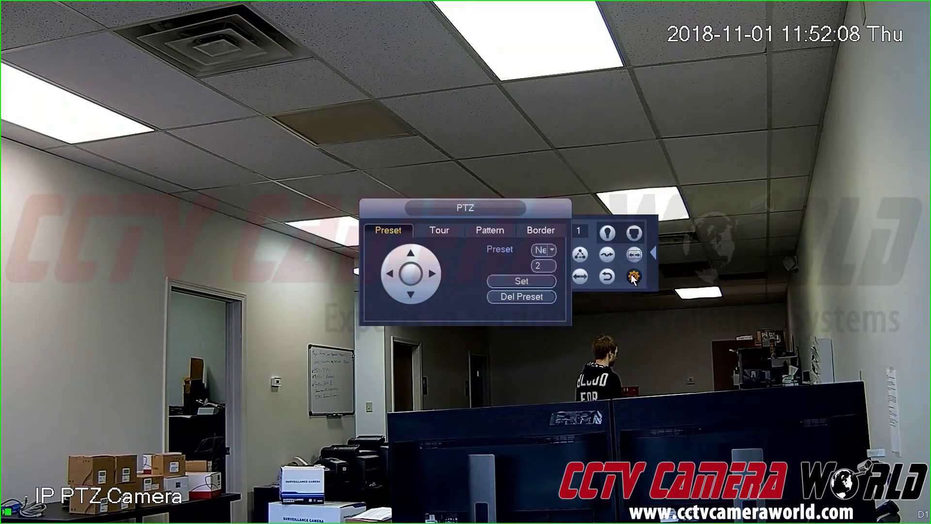
{"action": "left_click", "coordinate": [543, 269]}
{"action": "left_click", "coordinate": [562, 280]}
{"action": "left_click", "coordinate": [476, 261]}
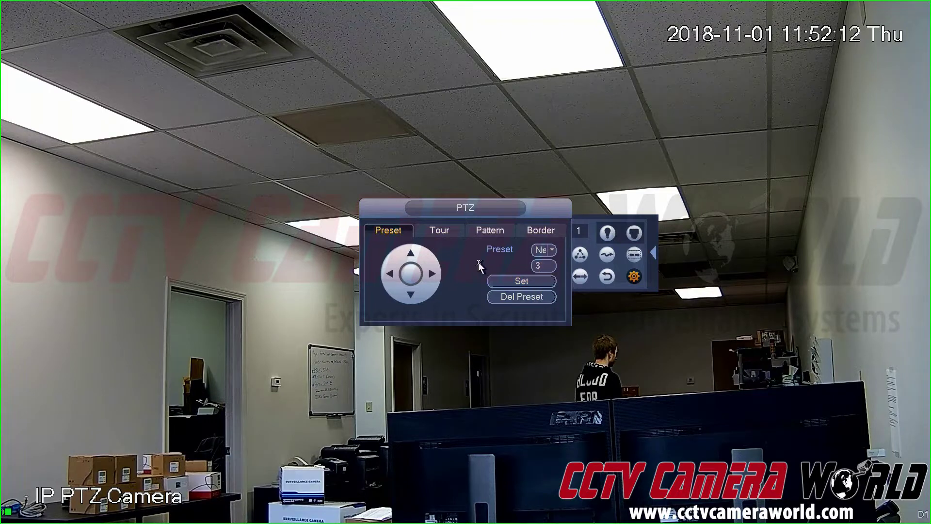
{"action": "left_click", "coordinate": [526, 284]}
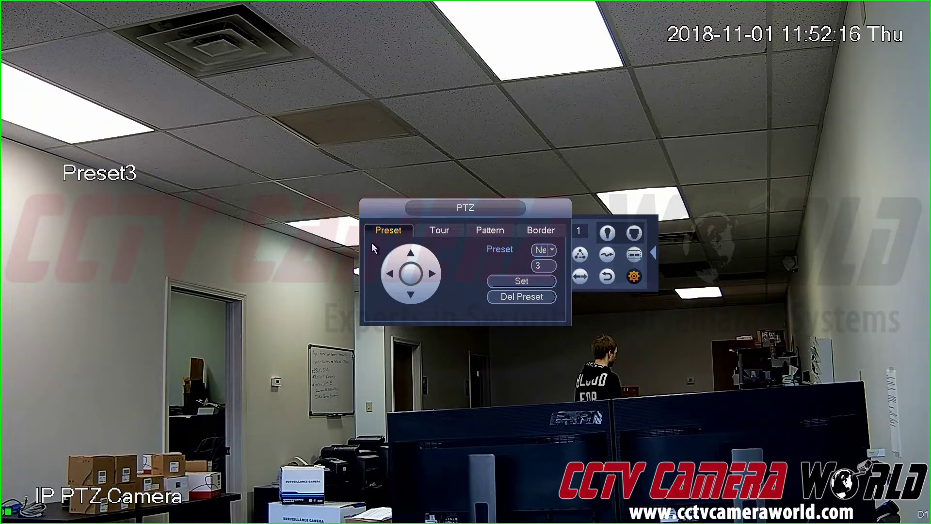
{"action": "right_click", "coordinate": [464, 271]}
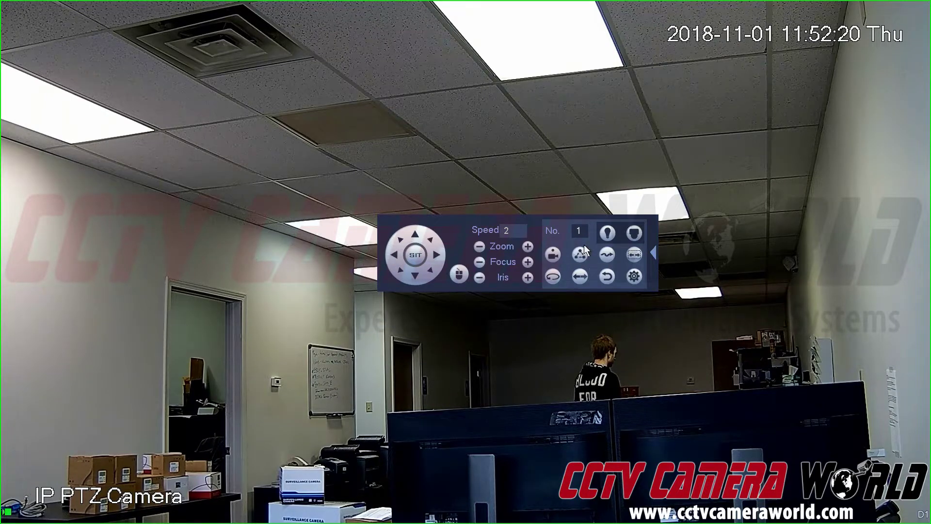
Recall preset 2 to test it, and return the camera to preset 1
{"action": "left_click", "coordinate": [580, 233]}
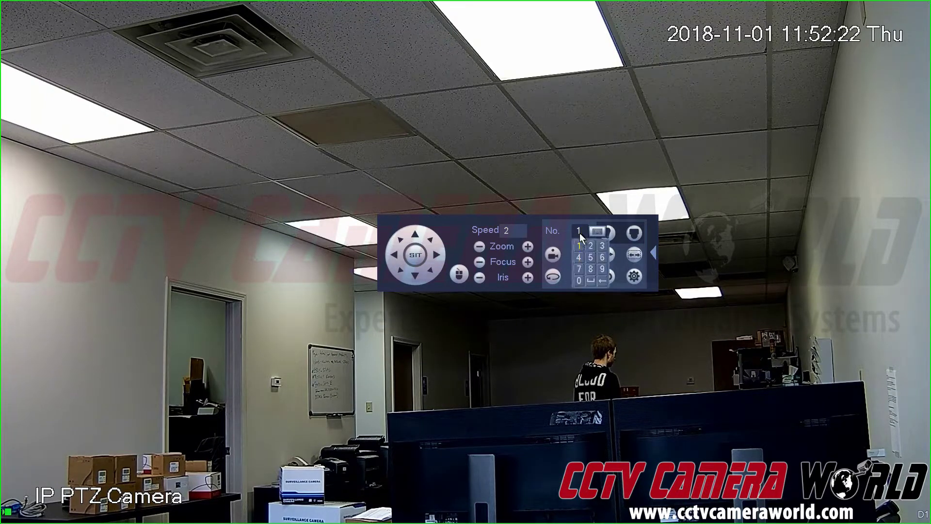
{"action": "left_click", "coordinate": [590, 245]}
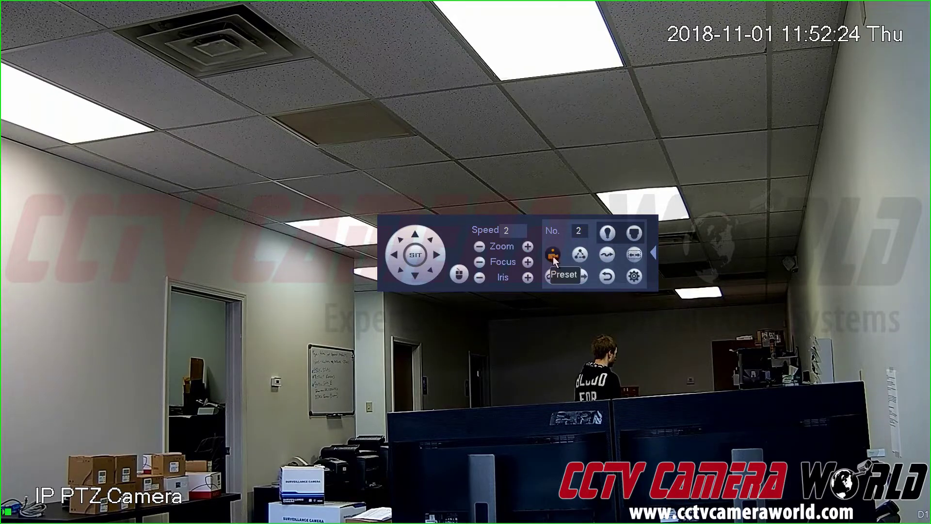
{"action": "left_click", "coordinate": [553, 255]}
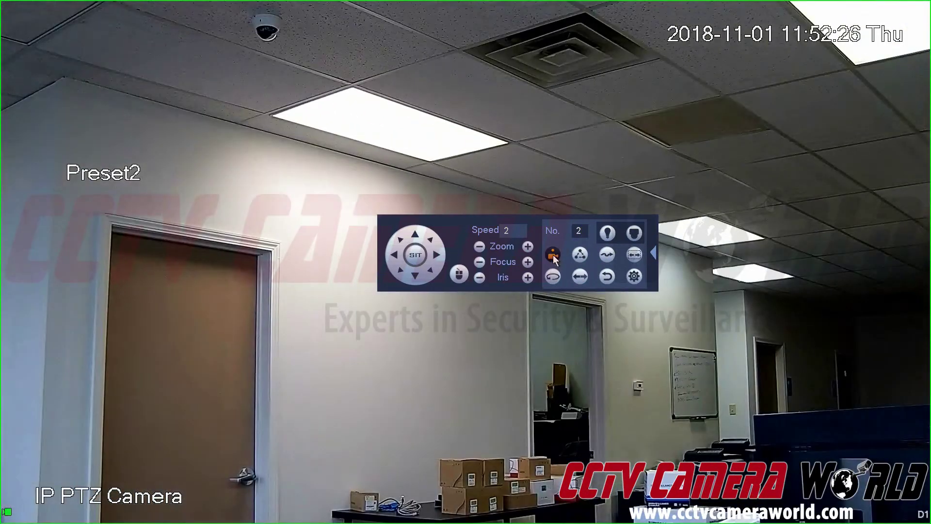
{"action": "left_click", "coordinate": [580, 231]}
{"action": "left_click", "coordinate": [580, 244]}
{"action": "left_click", "coordinate": [553, 255]}
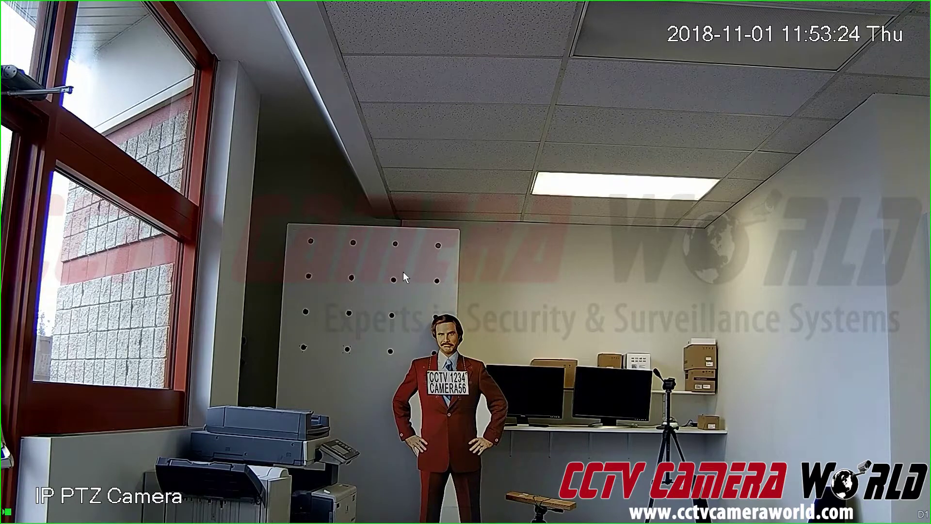
Open the Smart Plan event settings from the main menu and select channel D1
{"action": "right_click", "coordinate": [428, 273]}
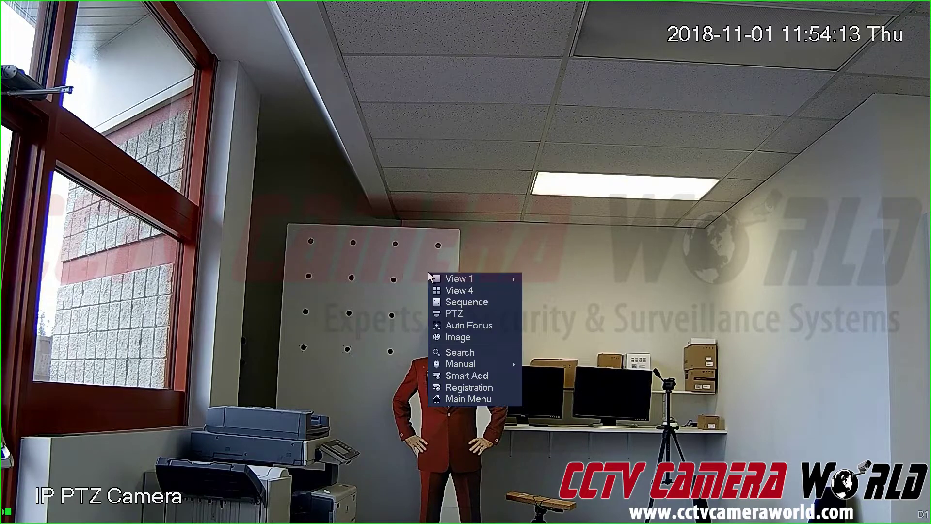
{"action": "left_click", "coordinate": [473, 399]}
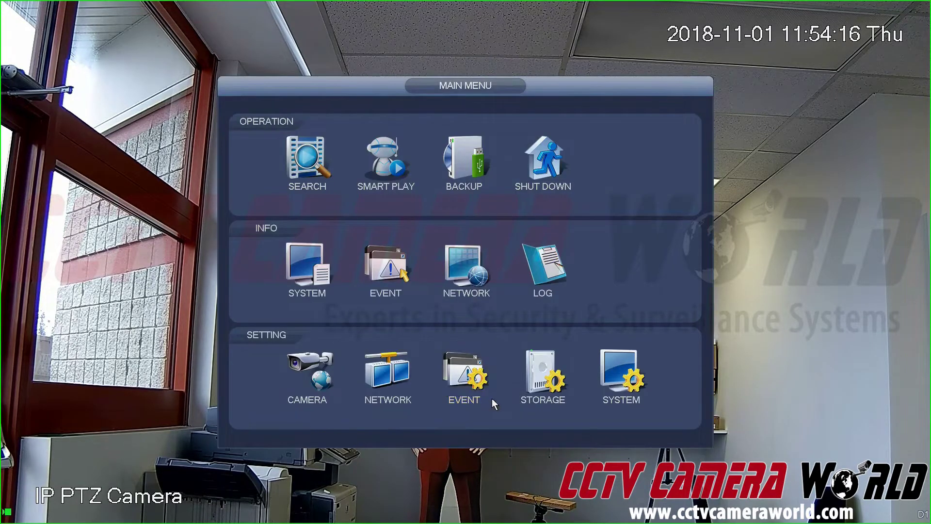
{"action": "left_click", "coordinate": [470, 373]}
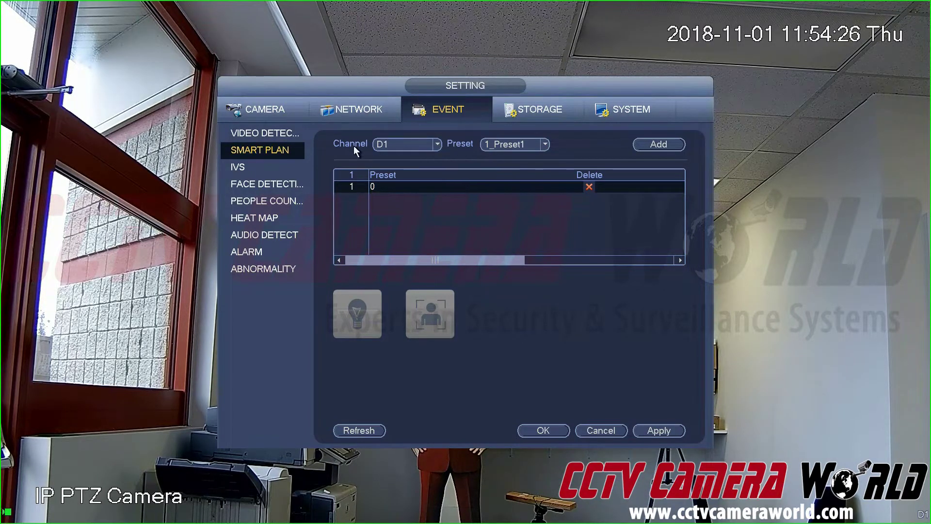
{"action": "left_click", "coordinate": [388, 145]}
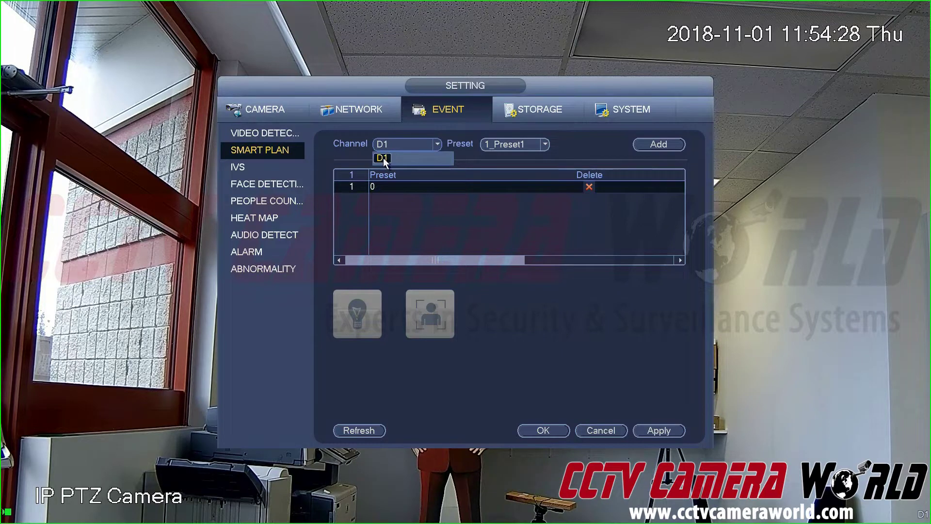
{"action": "left_click", "coordinate": [383, 159]}
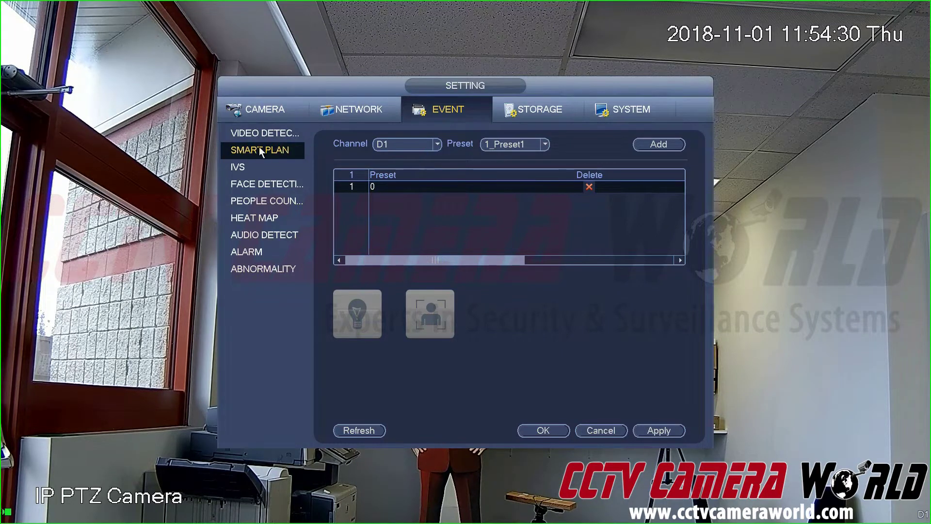
Keep channel D1 selected for the Smart Plan and add 1_Preset1 to the preset list
{"action": "left_click", "coordinate": [388, 147]}
{"action": "left_click", "coordinate": [386, 158]}
{"action": "left_click", "coordinate": [511, 145]}
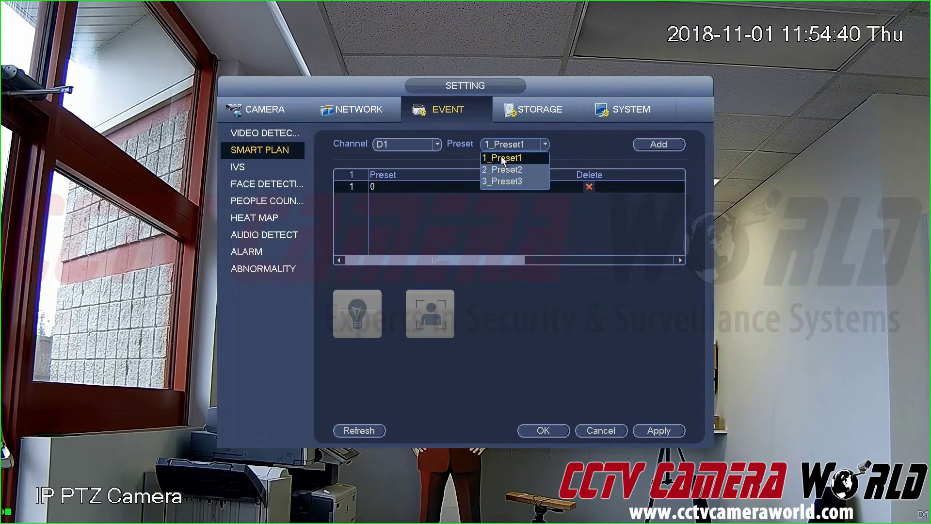
{"action": "left_click", "coordinate": [499, 147]}
{"action": "left_click", "coordinate": [659, 144]}
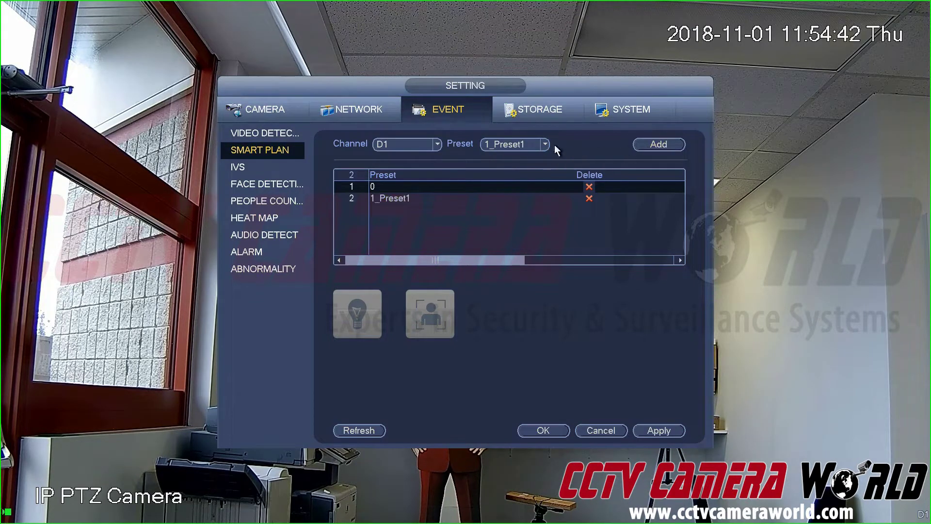
Add 2_Preset2 and 3_Preset3 to the Smart Plan preset list
{"action": "left_click", "coordinate": [545, 144]}
{"action": "left_click", "coordinate": [514, 165]}
{"action": "left_click", "coordinate": [650, 144]}
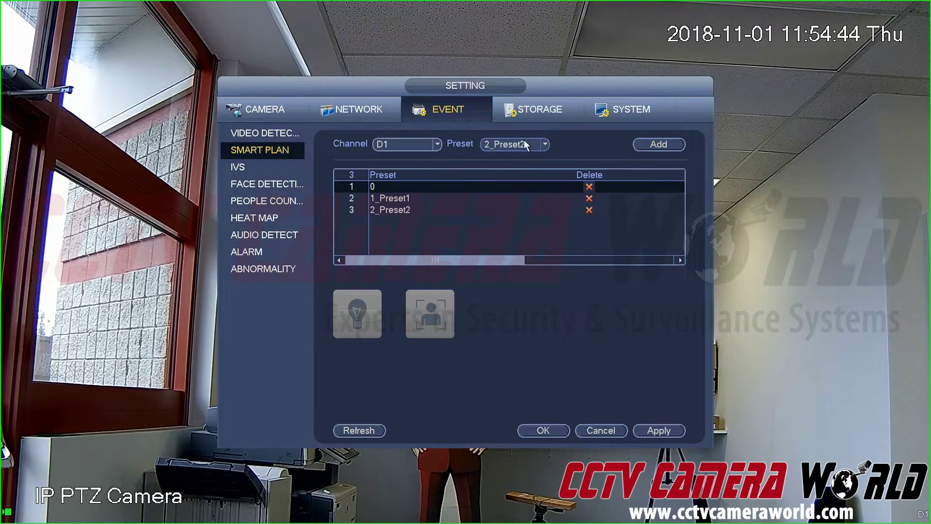
{"action": "left_click", "coordinate": [524, 144]}
{"action": "left_click", "coordinate": [493, 181]}
{"action": "left_click", "coordinate": [509, 144]}
{"action": "left_click", "coordinate": [505, 182]}
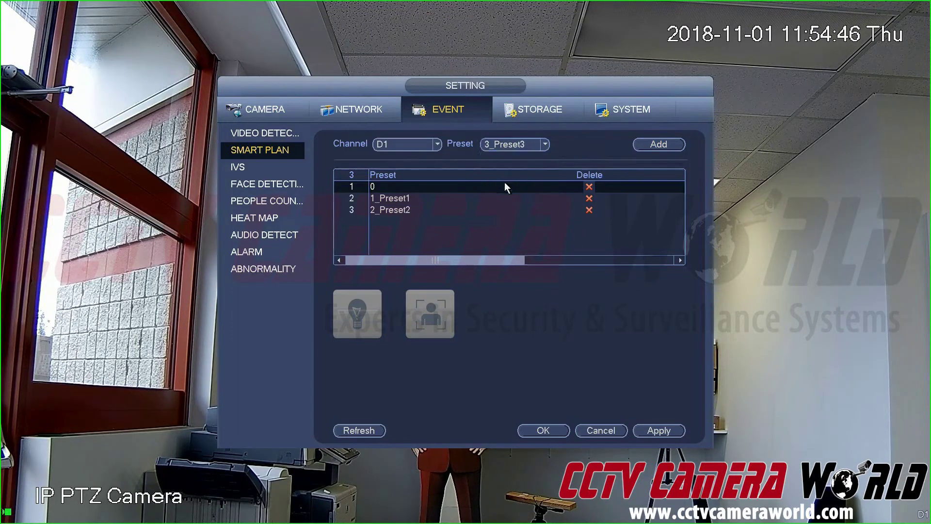
{"action": "left_click", "coordinate": [659, 144]}
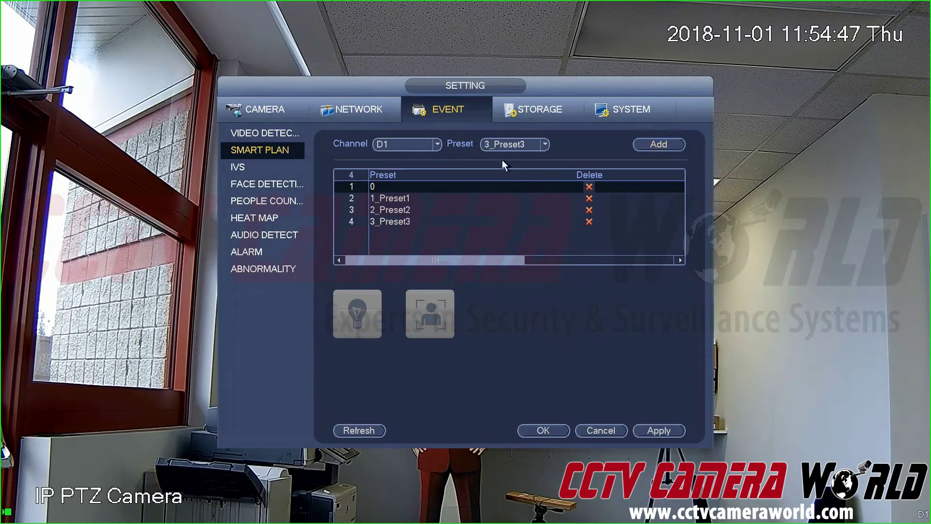
Enable the light-bulb IVS plan for 1_Preset1, 2_Preset2 and 3_Preset3, and apply the Smart Plan
{"action": "left_click", "coordinate": [389, 199]}
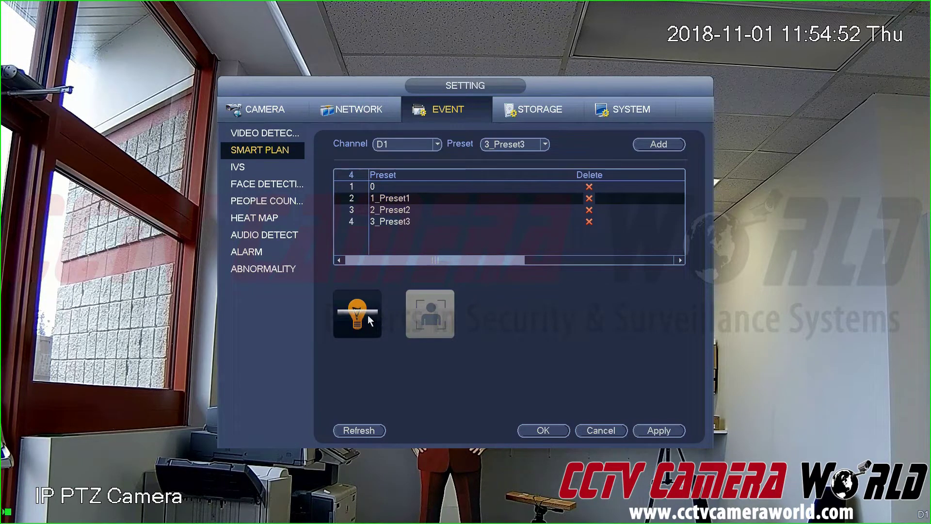
{"action": "left_click", "coordinate": [395, 211]}
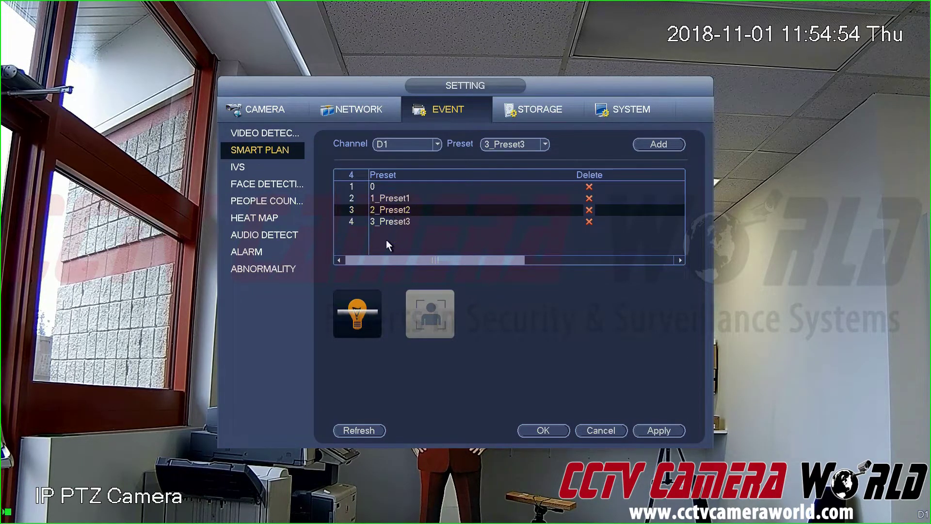
{"action": "left_click", "coordinate": [367, 311]}
{"action": "left_click", "coordinate": [351, 317]}
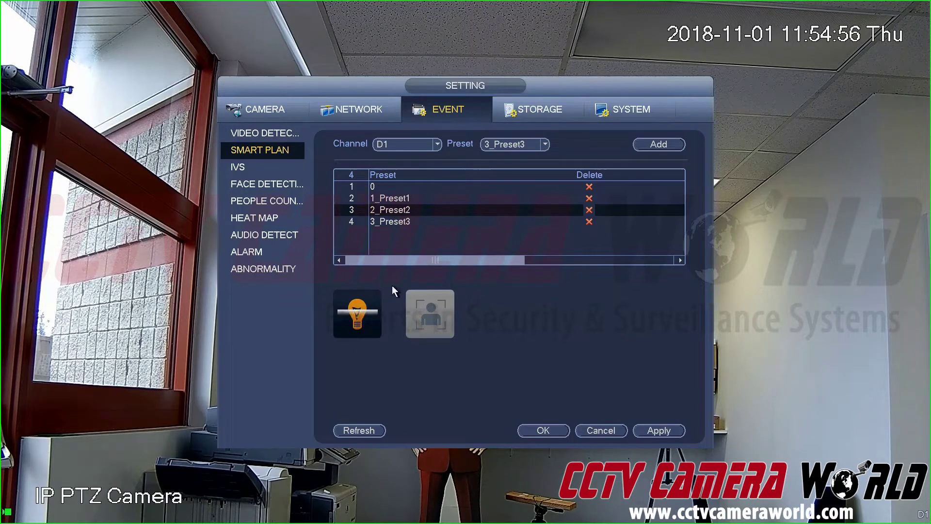
{"action": "left_click", "coordinate": [390, 223]}
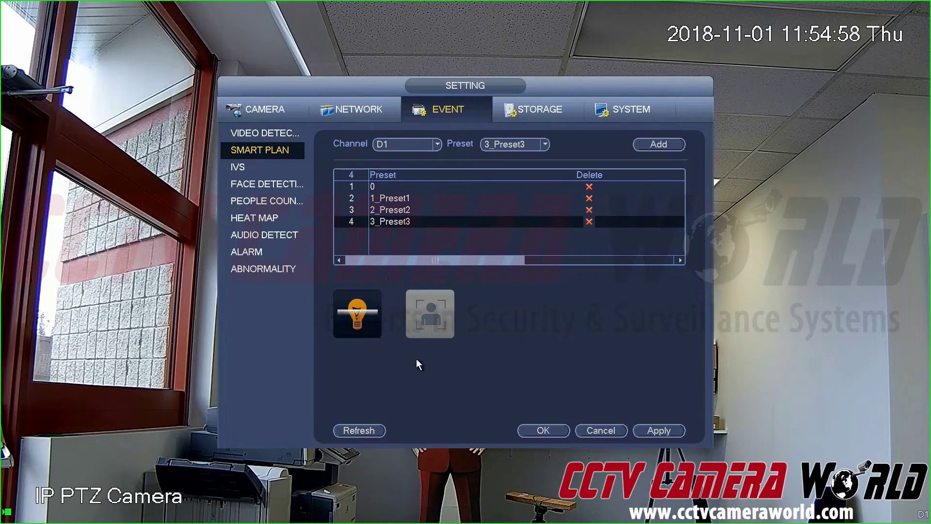
{"action": "left_click", "coordinate": [652, 431]}
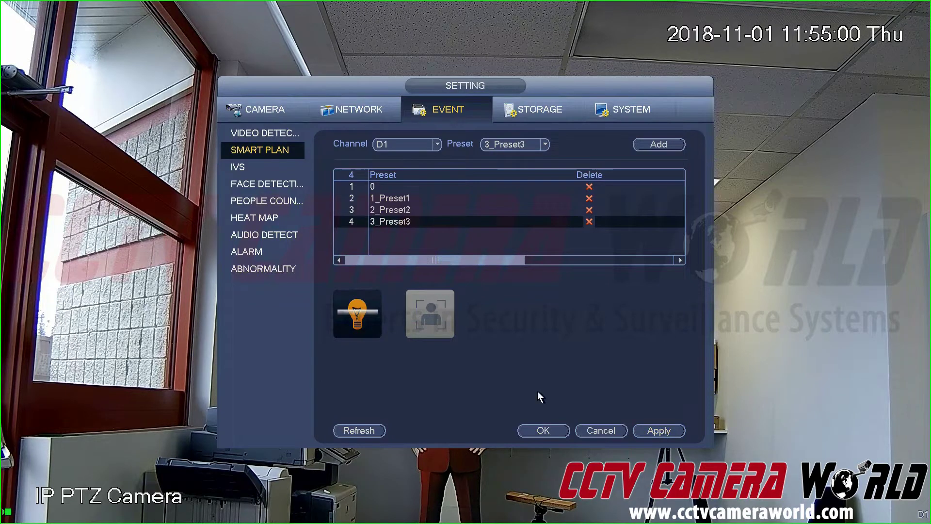
Open the IVS settings for channel D1 and add a first rule of type Tripwire
{"action": "left_click", "coordinate": [248, 167]}
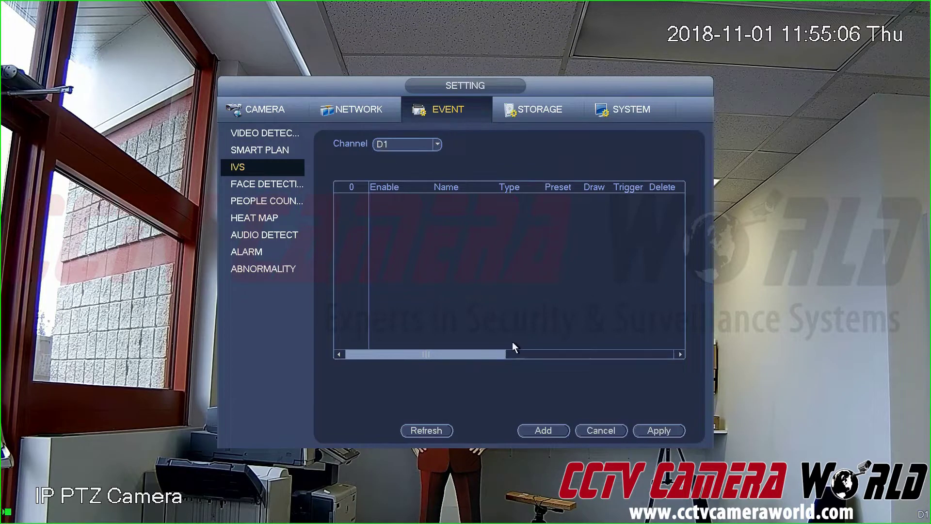
{"action": "left_click", "coordinate": [544, 431]}
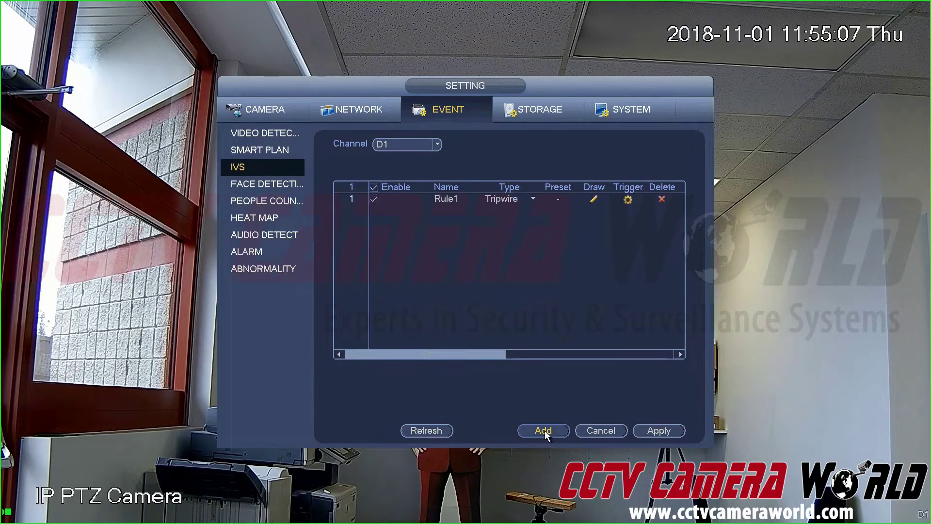
{"action": "left_click", "coordinate": [497, 200]}
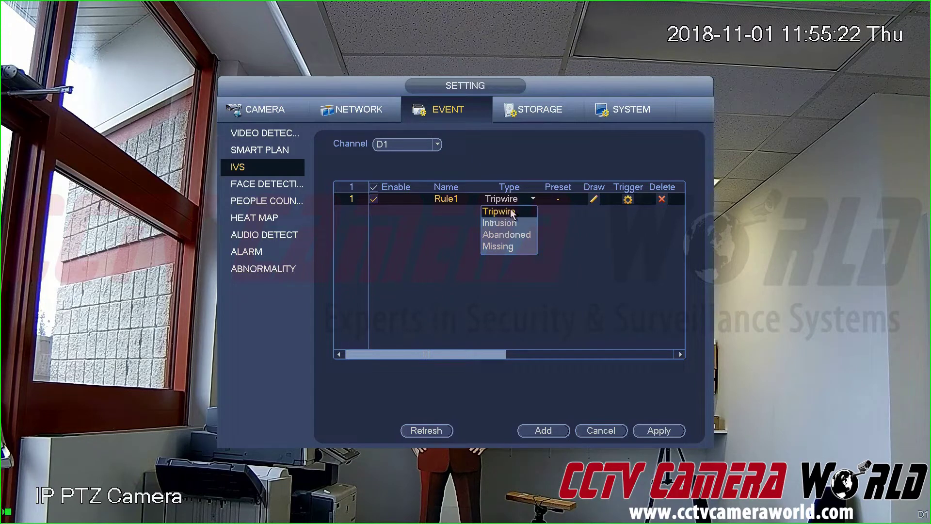
{"action": "left_click", "coordinate": [513, 212]}
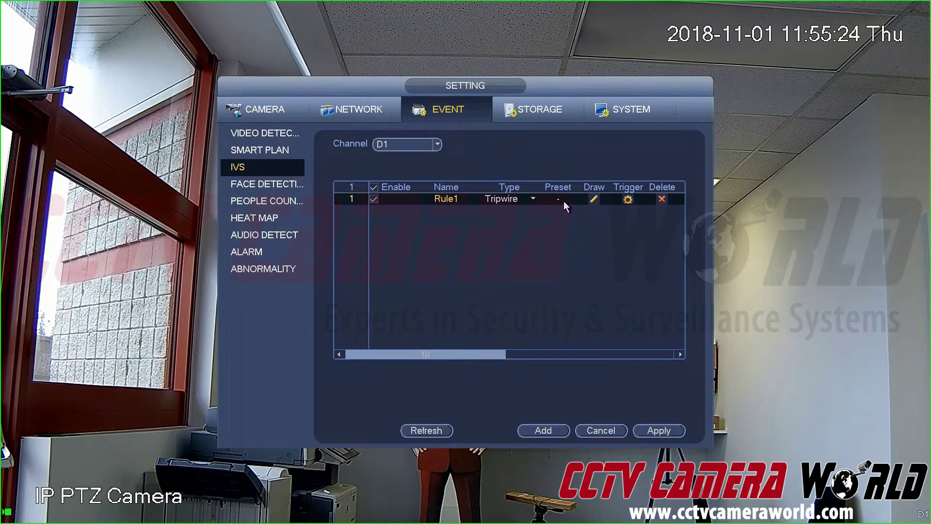
Open the drawing view of Rule1, preview the other presets, and assign 1_Preset1 to the rule
{"action": "left_click", "coordinate": [592, 199]}
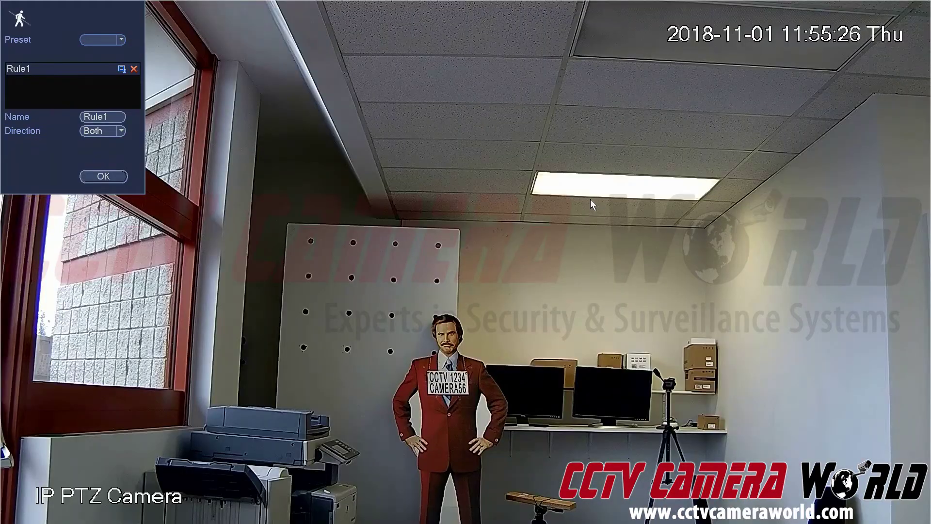
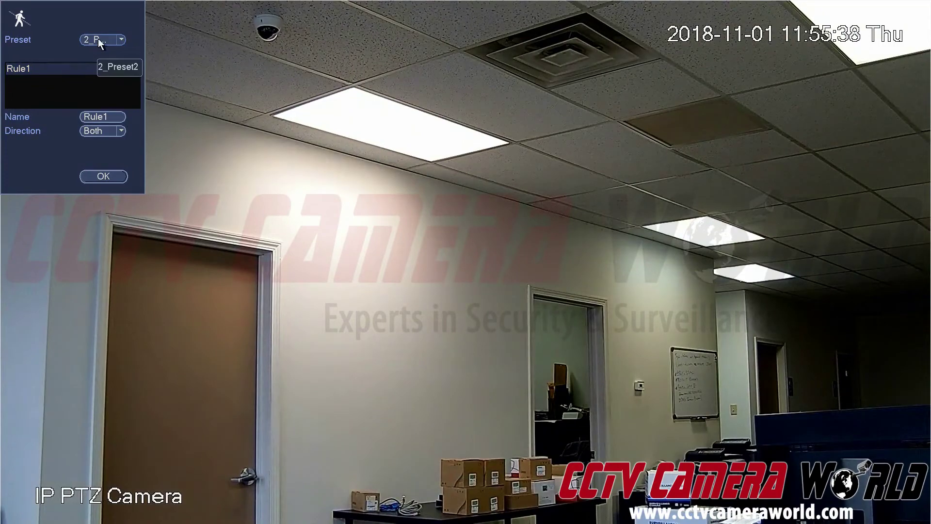
{"action": "left_click", "coordinate": [98, 39]}
{"action": "left_click", "coordinate": [105, 83]}
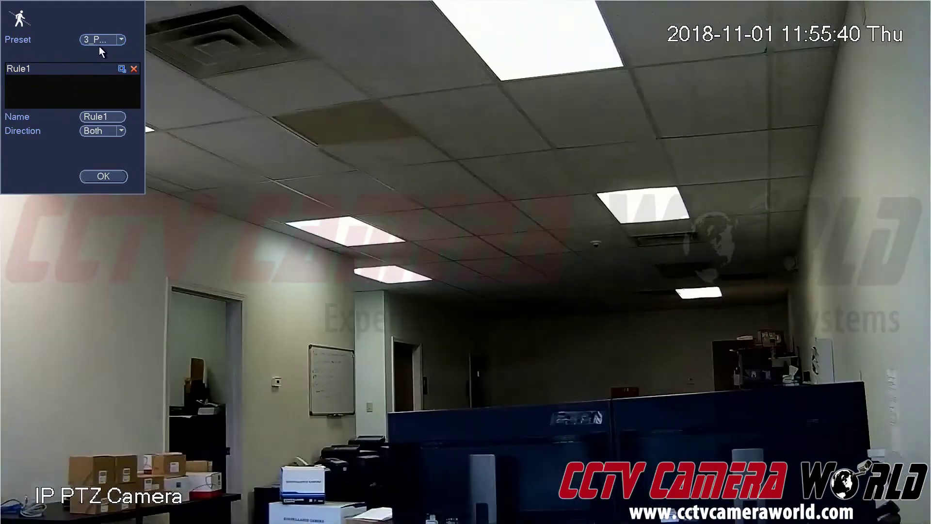
{"action": "left_click", "coordinate": [97, 42]}
{"action": "left_click", "coordinate": [95, 62]}
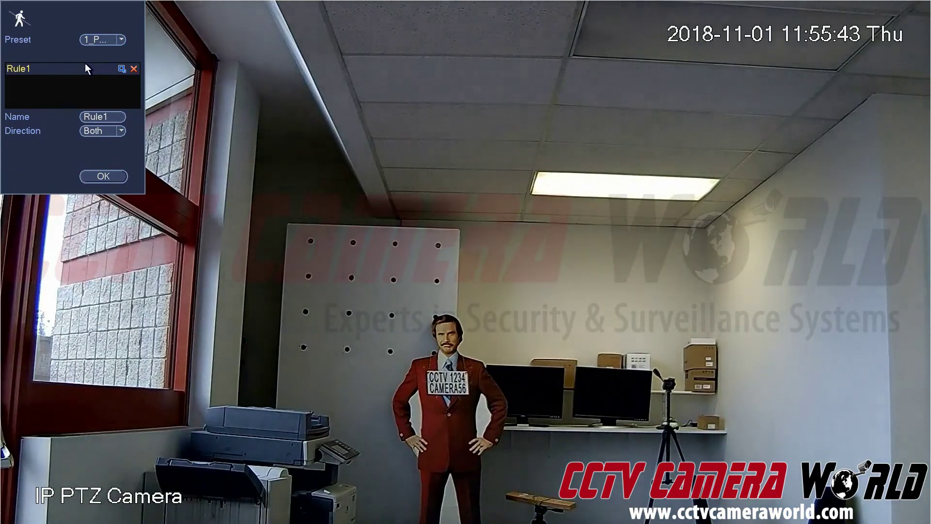
{"action": "left_click", "coordinate": [80, 65]}
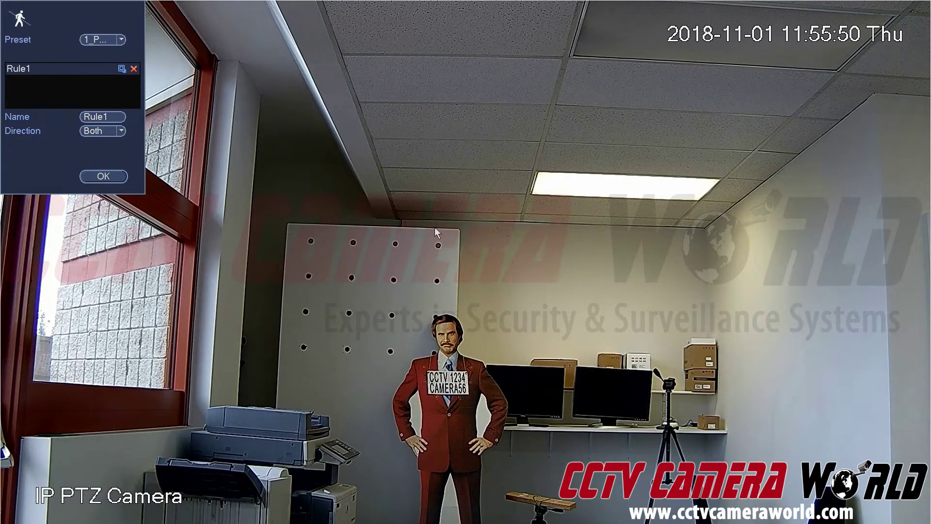
Draw Rule1's vertical tripwire down the perforated board's window-side edge with direction B To A, and confirm the rule
{"action": "left_click", "coordinate": [289, 230]}
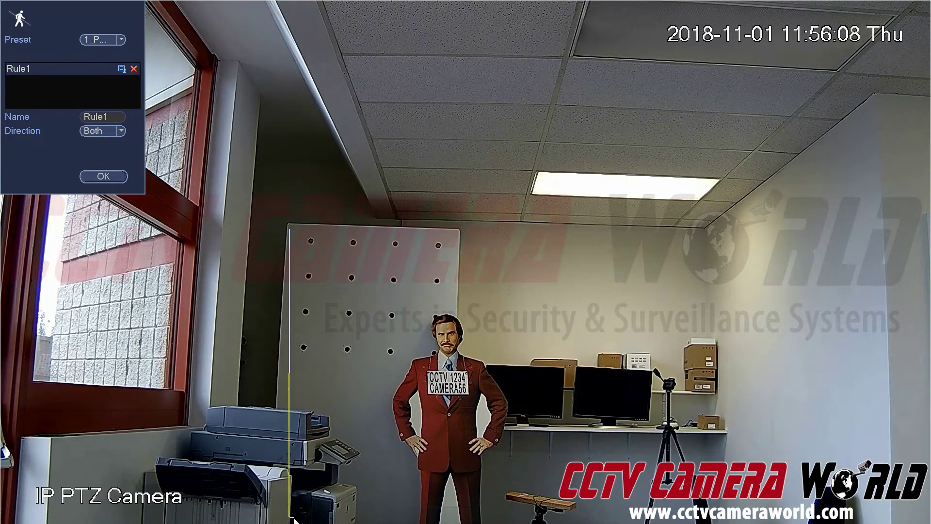
{"action": "right_click", "coordinate": [295, 519]}
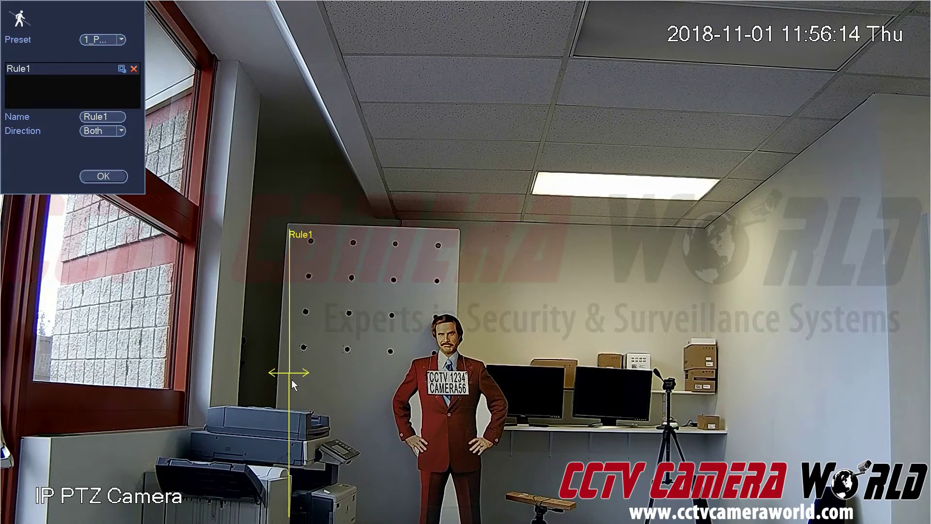
{"action": "left_click", "coordinate": [89, 132]}
{"action": "left_click", "coordinate": [95, 145]}
{"action": "left_click", "coordinate": [95, 134]}
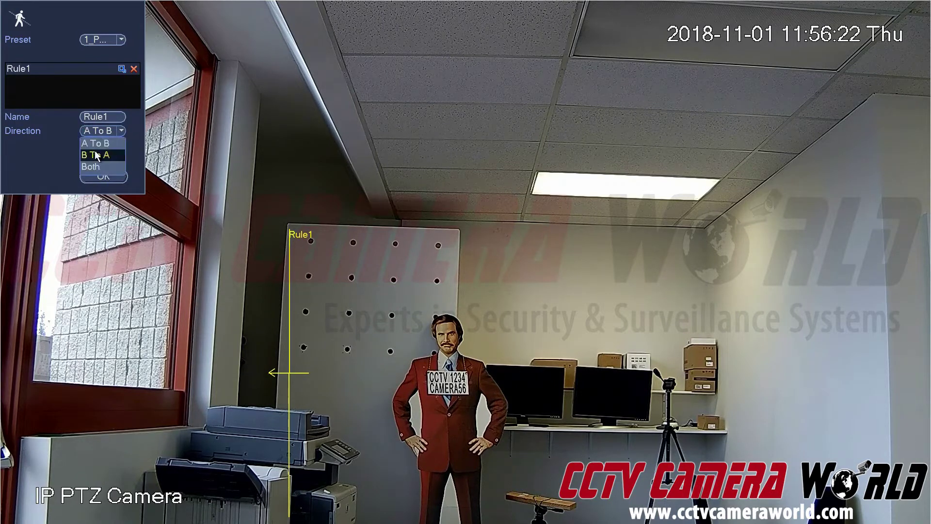
{"action": "left_click", "coordinate": [99, 156]}
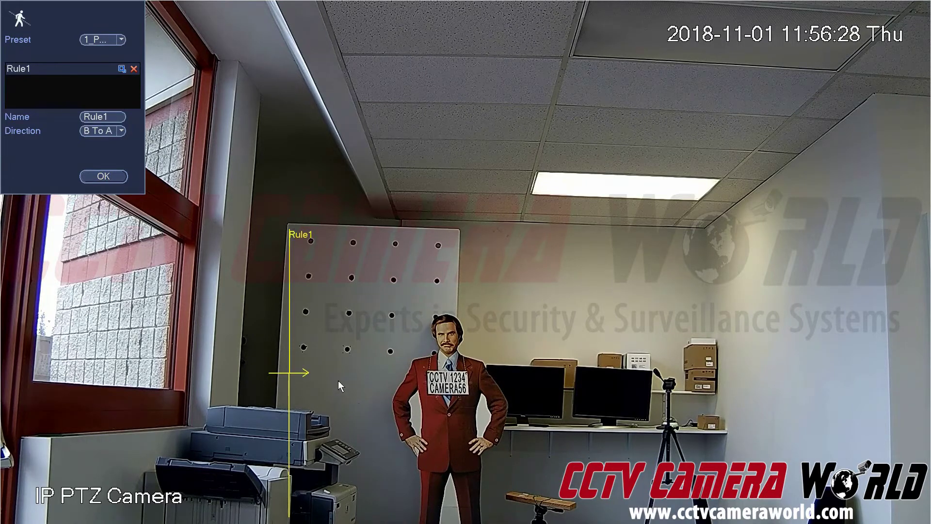
{"action": "left_click", "coordinate": [104, 176]}
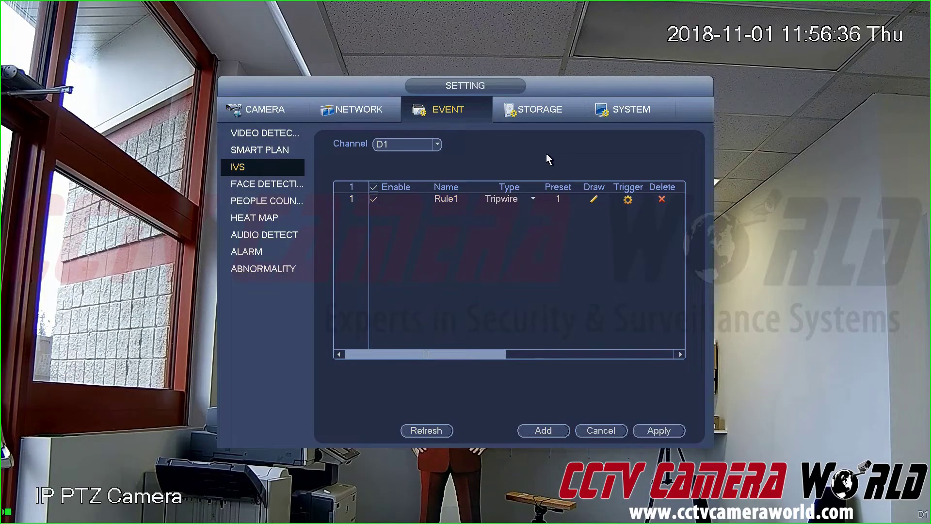
Add a second Tripwire rule and assign 2_Preset2 to it in its drawing view
{"action": "left_click", "coordinate": [547, 428]}
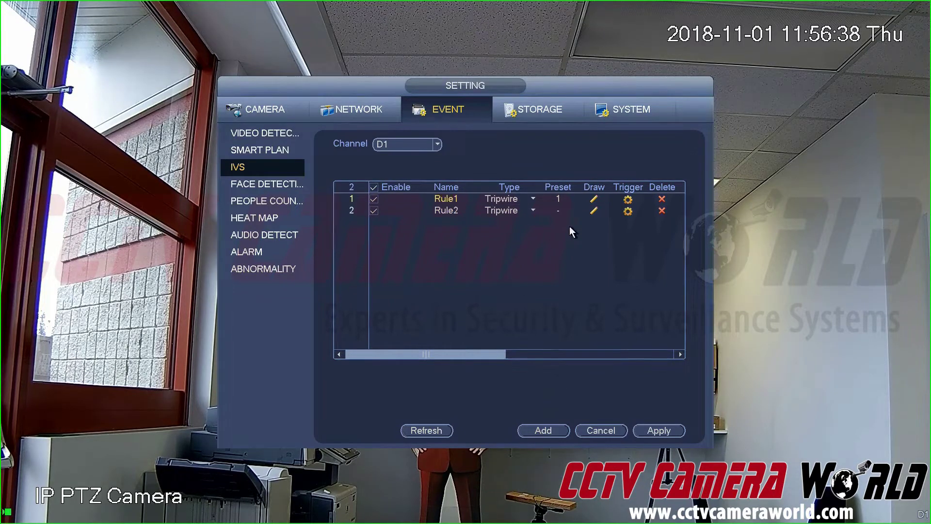
{"action": "left_click", "coordinate": [594, 210]}
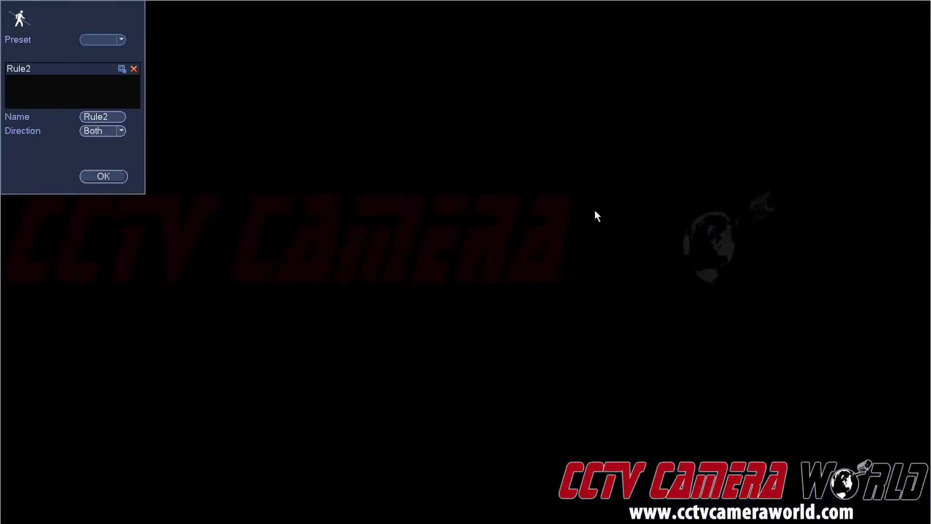
{"action": "left_click", "coordinate": [102, 42]}
{"action": "left_click", "coordinate": [103, 73]}
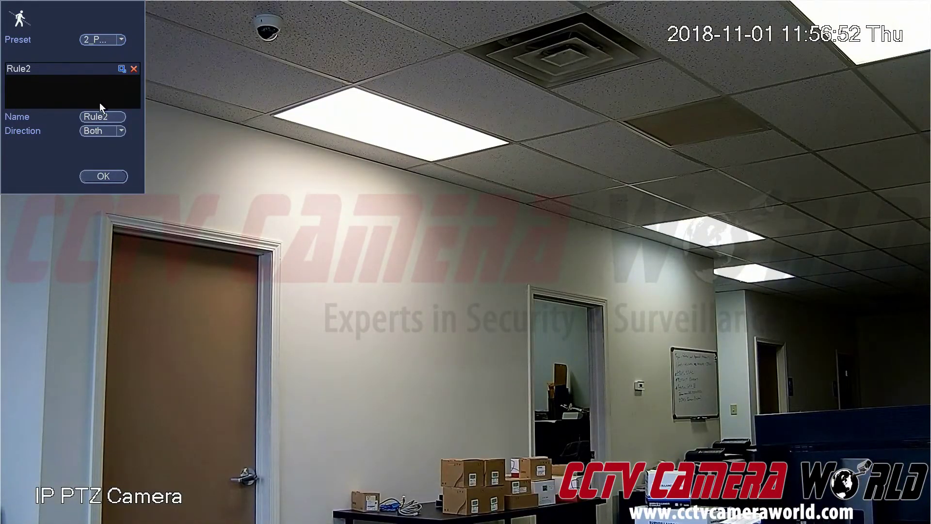
Draw Rule2's vertical tripwire on the wall between the brown door and the open doorway, with direction Both, and apply the rules
{"action": "left_click", "coordinate": [485, 260]}
{"action": "left_click", "coordinate": [491, 519]}
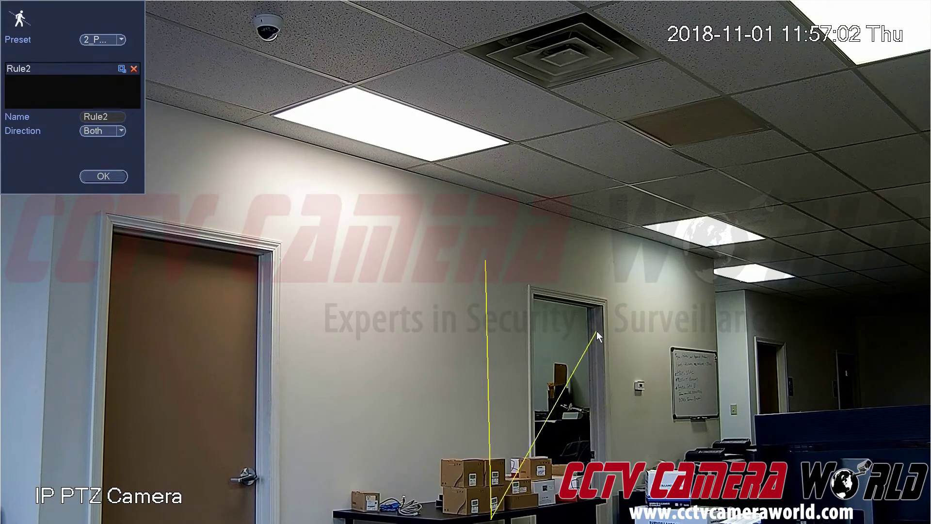
{"action": "right_click", "coordinate": [531, 442]}
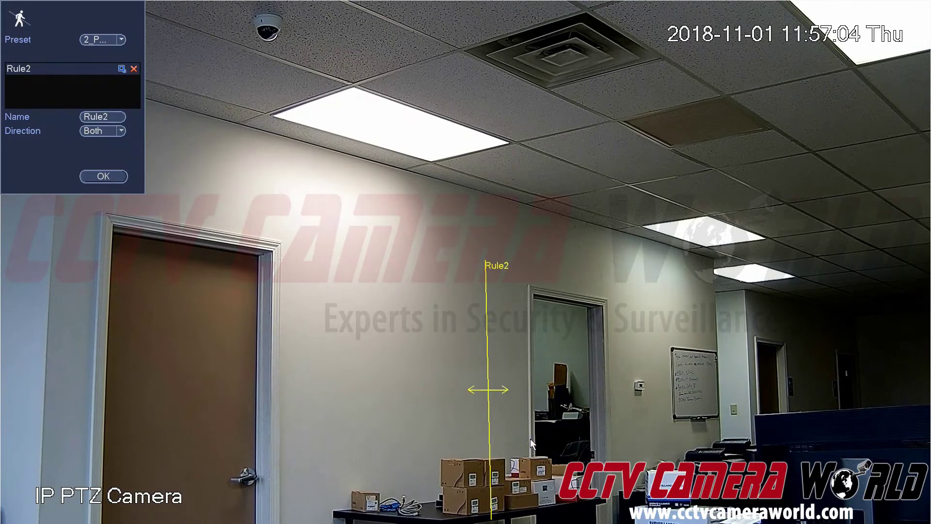
{"action": "left_click", "coordinate": [92, 135]}
{"action": "left_click", "coordinate": [97, 170]}
{"action": "left_click", "coordinate": [96, 177]}
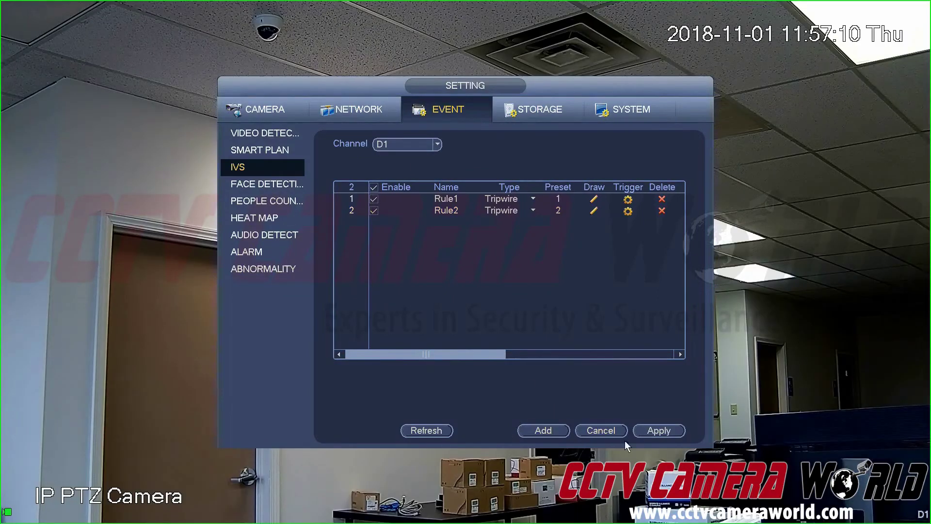
{"action": "left_click", "coordinate": [654, 430]}
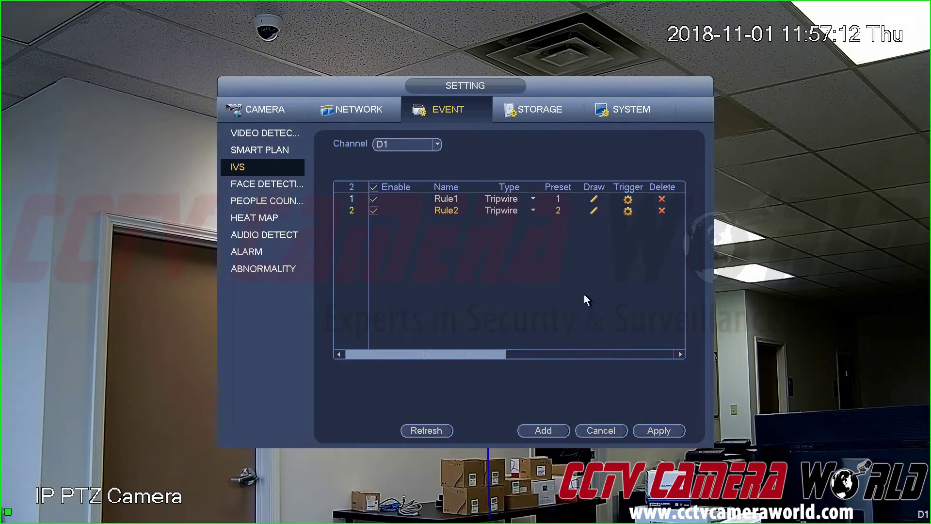
Add a third Tripwire rule and assign 3_Preset3 to it in its drawing view
{"action": "left_click", "coordinate": [541, 430]}
{"action": "left_click", "coordinate": [593, 222]}
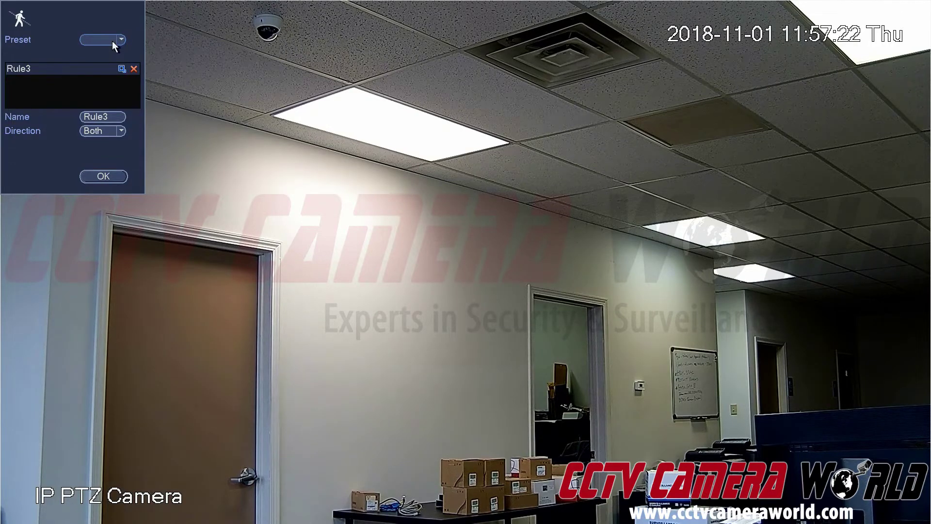
{"action": "left_click", "coordinate": [96, 41]}
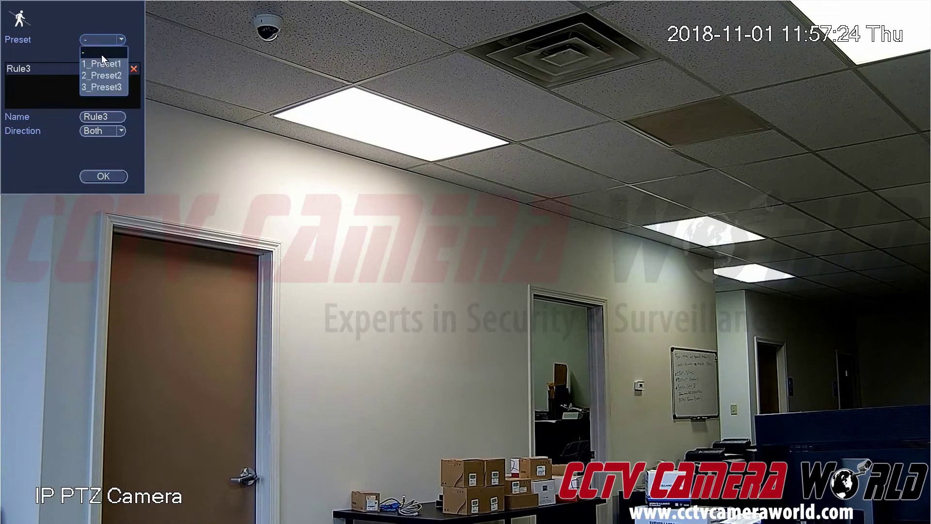
{"action": "left_click", "coordinate": [103, 85]}
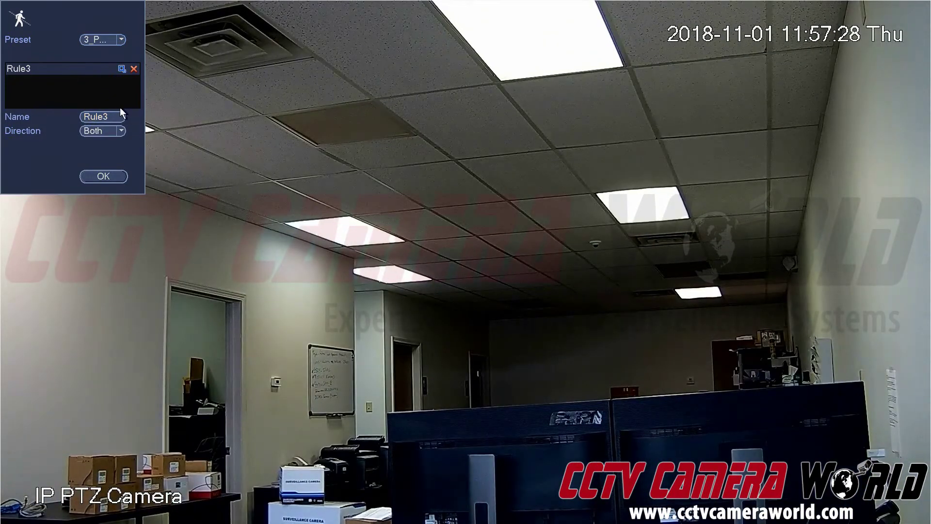
Draw Rule3's vertical tripwire on the far back wall above the dark monitors, with direction B To A, and confirm the rule
{"action": "left_click", "coordinate": [117, 130]}
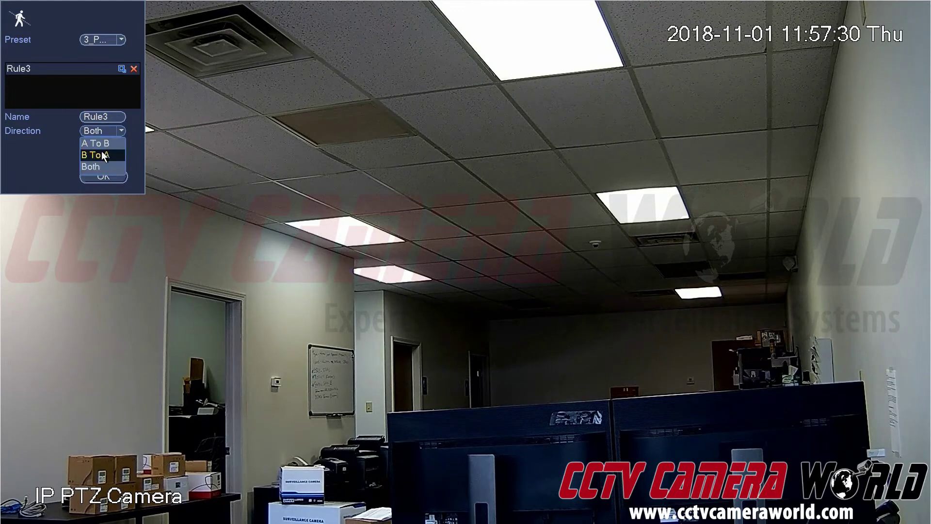
{"action": "left_click", "coordinate": [99, 157]}
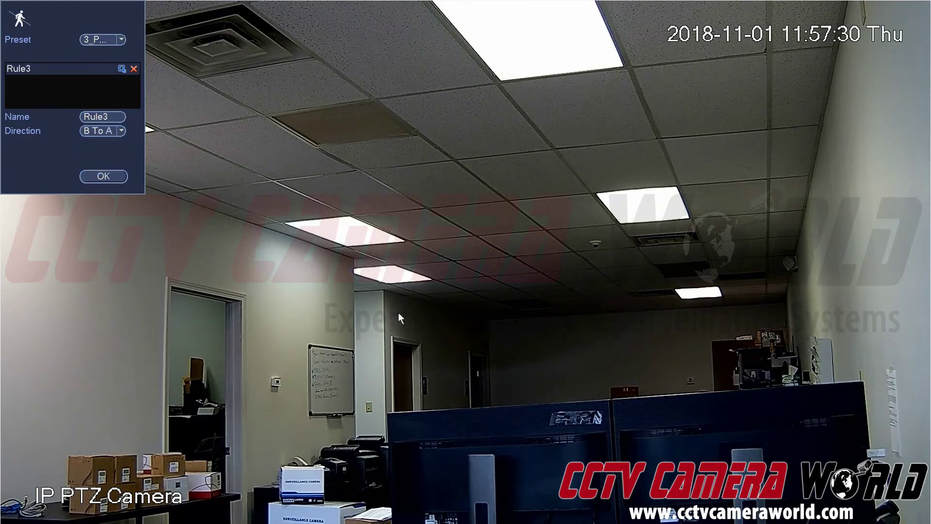
{"action": "left_click", "coordinate": [545, 339]}
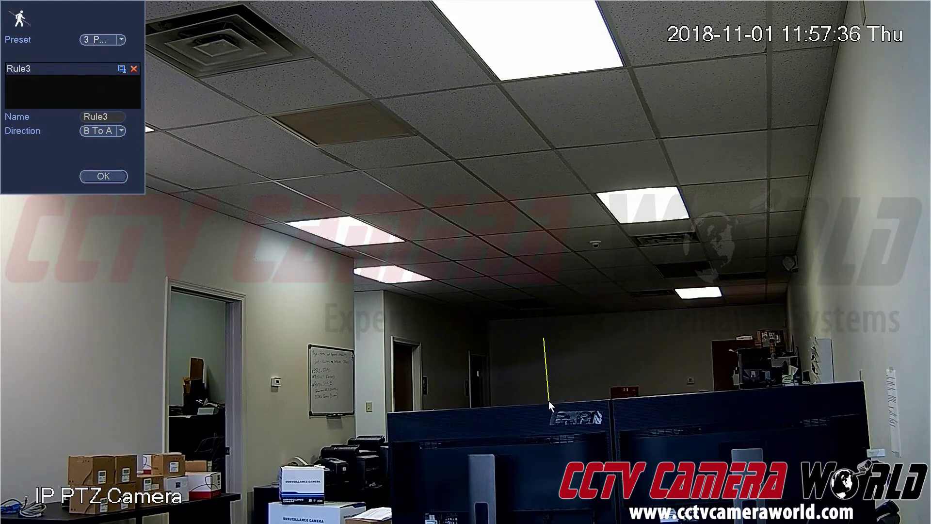
{"action": "right_click", "coordinate": [578, 402]}
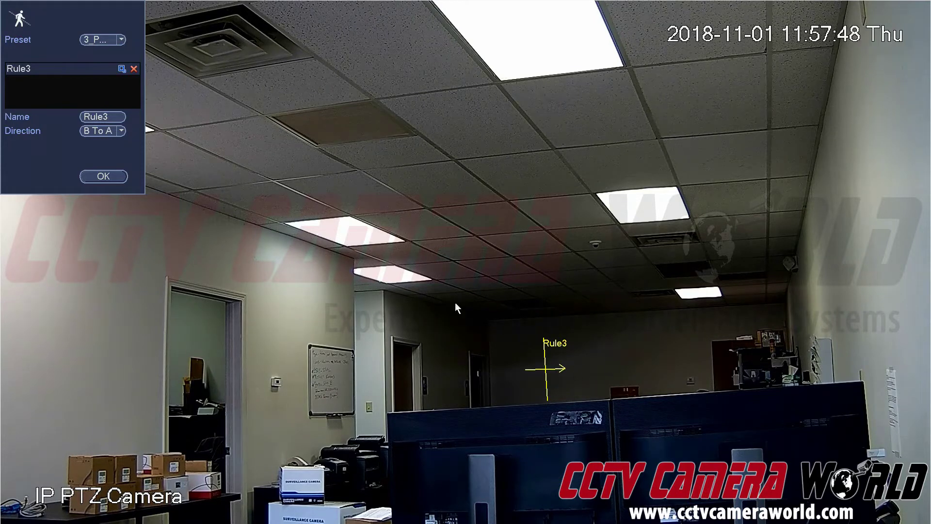
{"action": "left_click", "coordinate": [97, 175]}
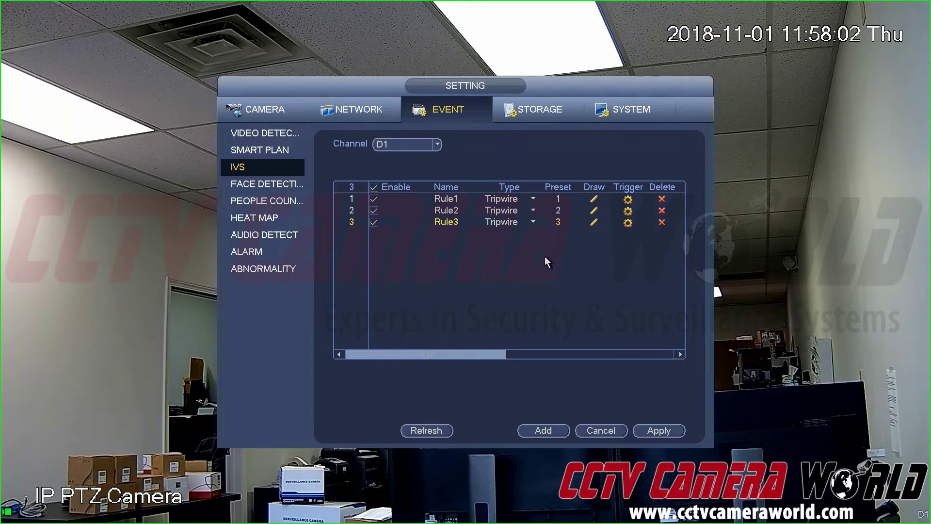
Enable PTZ Activation in Rule1's trigger settings, set D1 to Preset 2, and confirm the trigger
{"action": "left_click", "coordinate": [628, 200]}
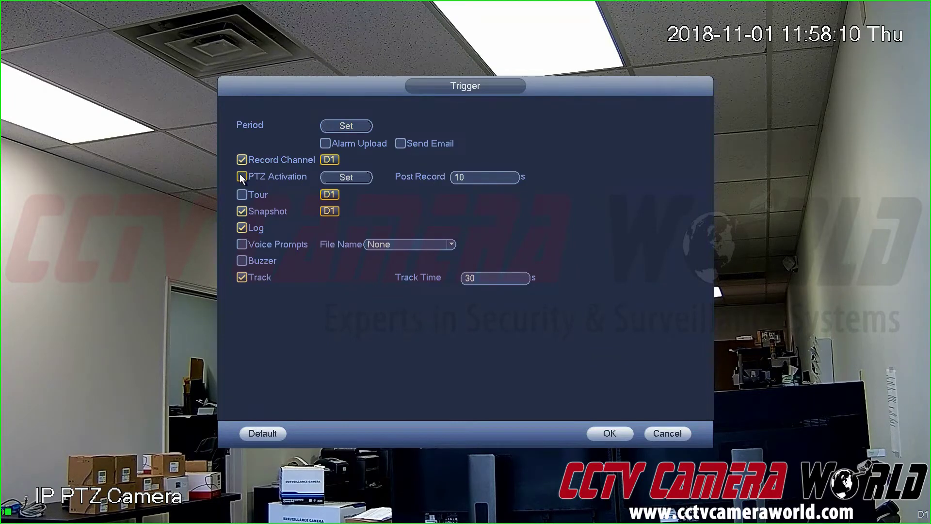
{"action": "right_click", "coordinate": [264, 185]}
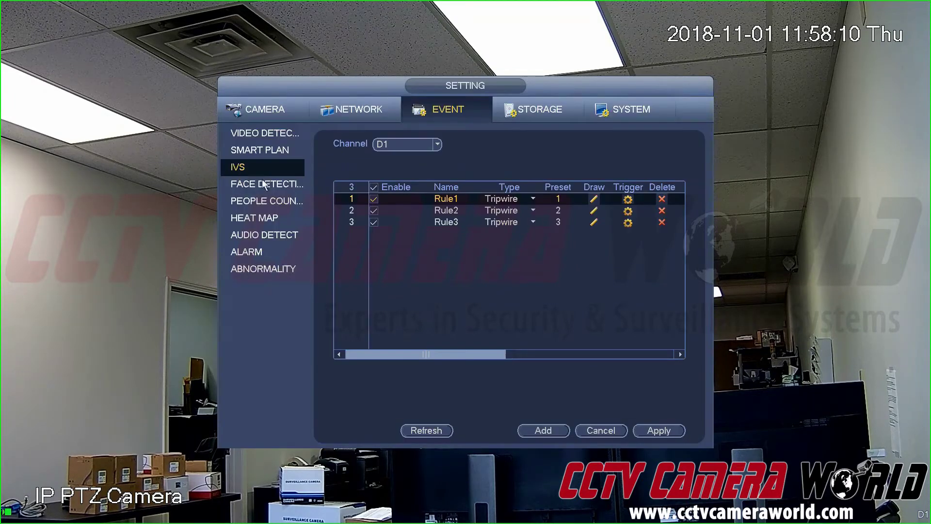
{"action": "left_click", "coordinate": [629, 198]}
{"action": "left_click", "coordinate": [241, 177]}
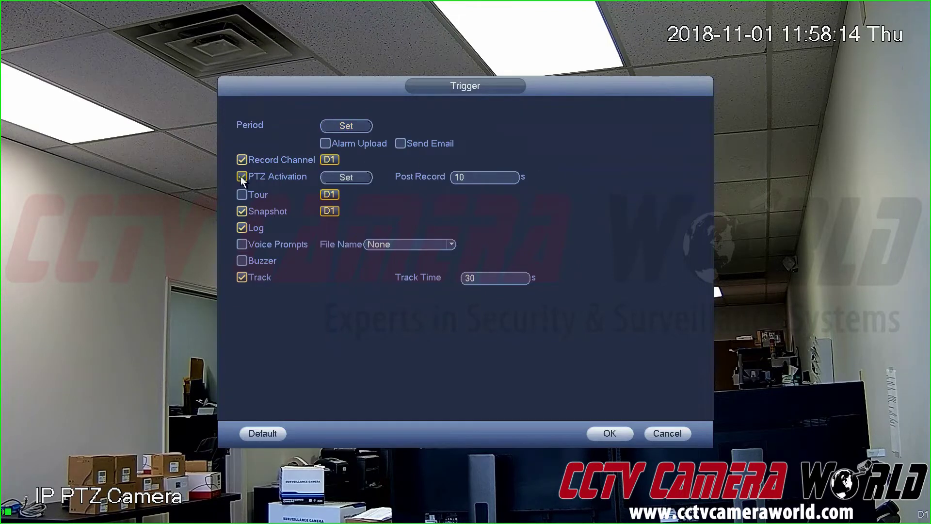
{"action": "left_click", "coordinate": [353, 179]}
{"action": "left_click", "coordinate": [328, 121]}
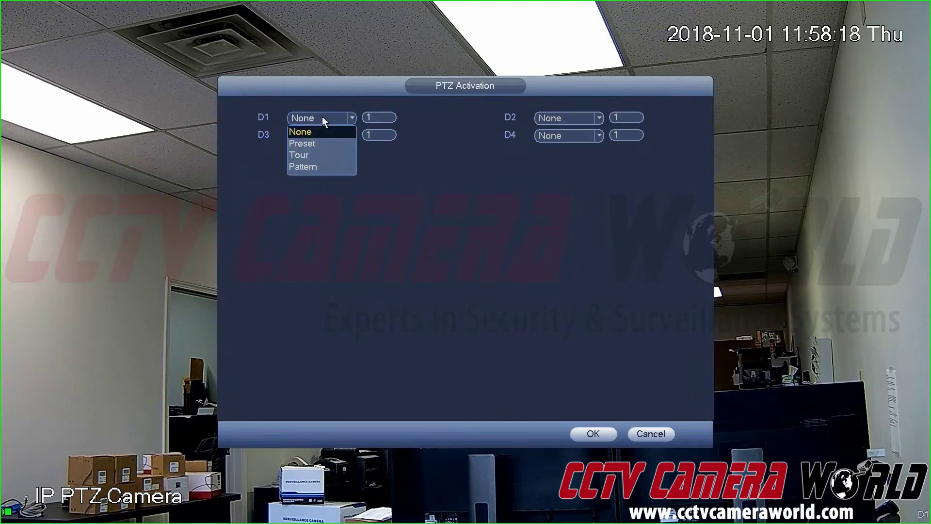
{"action": "left_click", "coordinate": [299, 141]}
{"action": "left_click", "coordinate": [373, 120]}
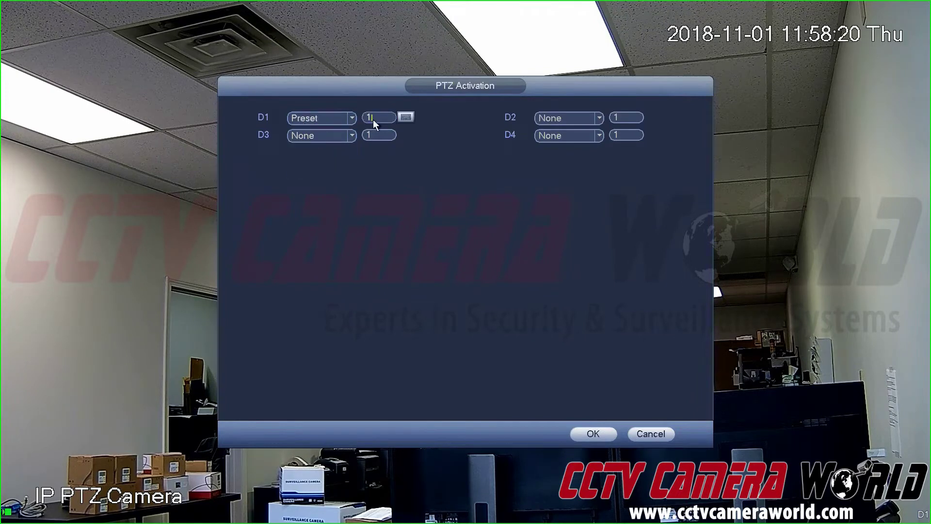
{"action": "left_click", "coordinate": [380, 131]}
{"action": "left_click", "coordinate": [310, 204]}
{"action": "left_click", "coordinate": [599, 427]}
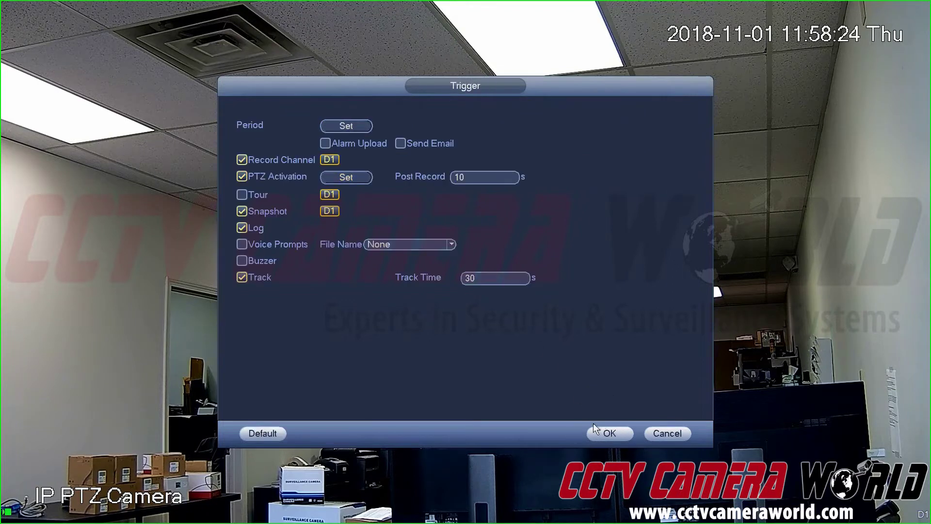
{"action": "left_click", "coordinate": [601, 429]}
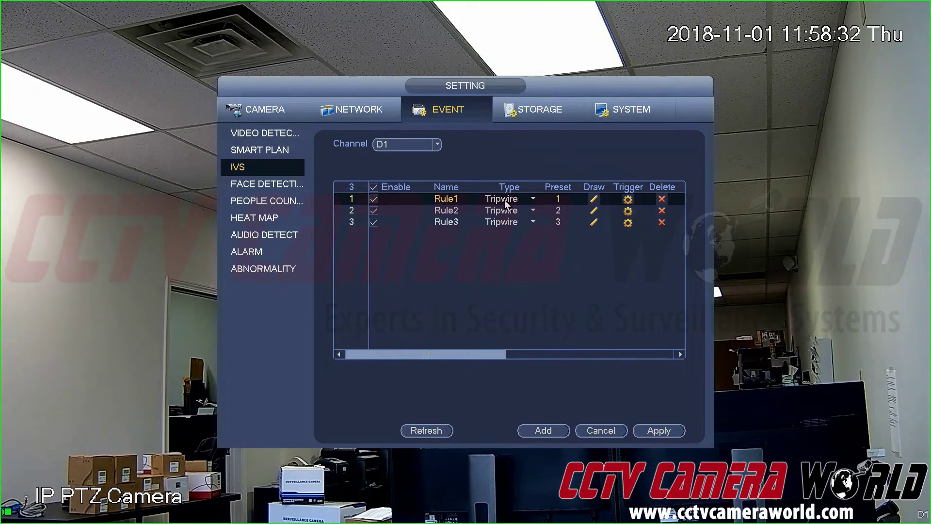
Recheck Rule1's PTZ Activation for D1, set its Track Time to 5 s, and apply the rules
{"action": "left_click", "coordinate": [628, 201]}
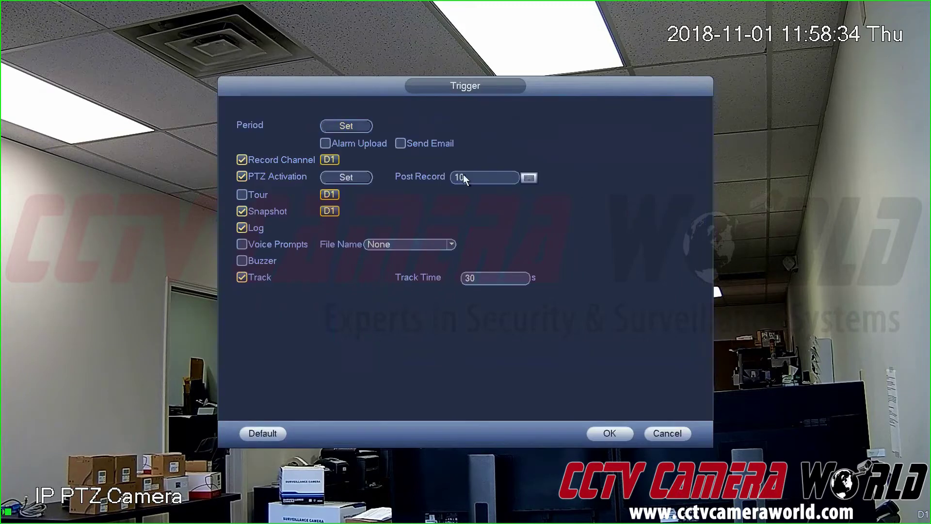
{"action": "left_click", "coordinate": [339, 177]}
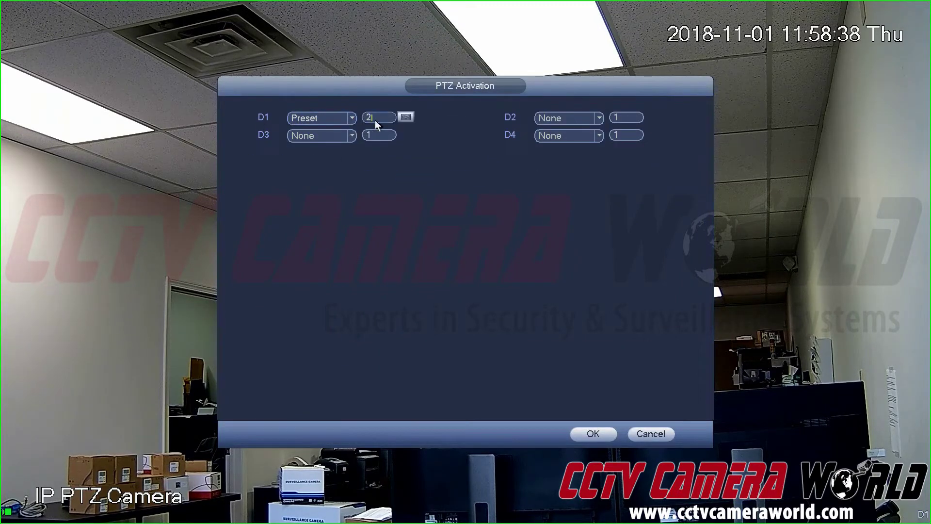
{"action": "left_click", "coordinate": [586, 434]}
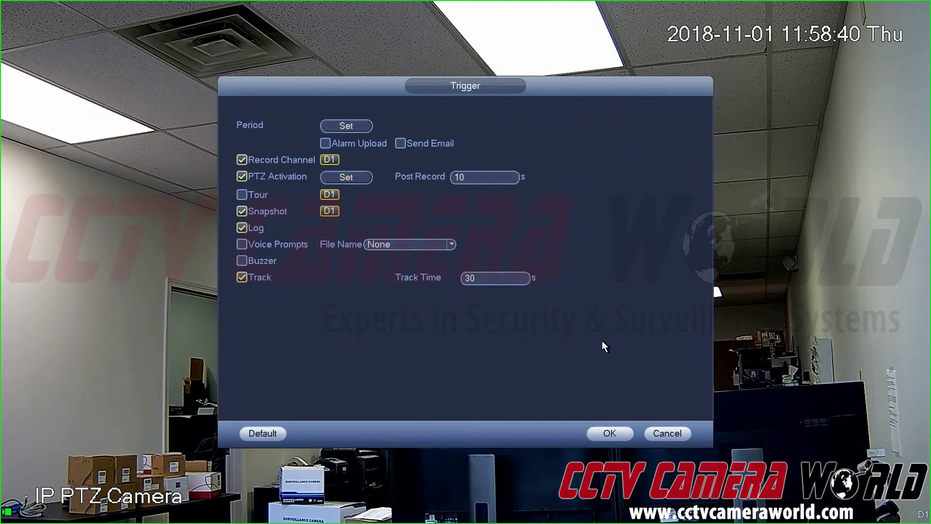
{"action": "left_click", "coordinate": [486, 279]}
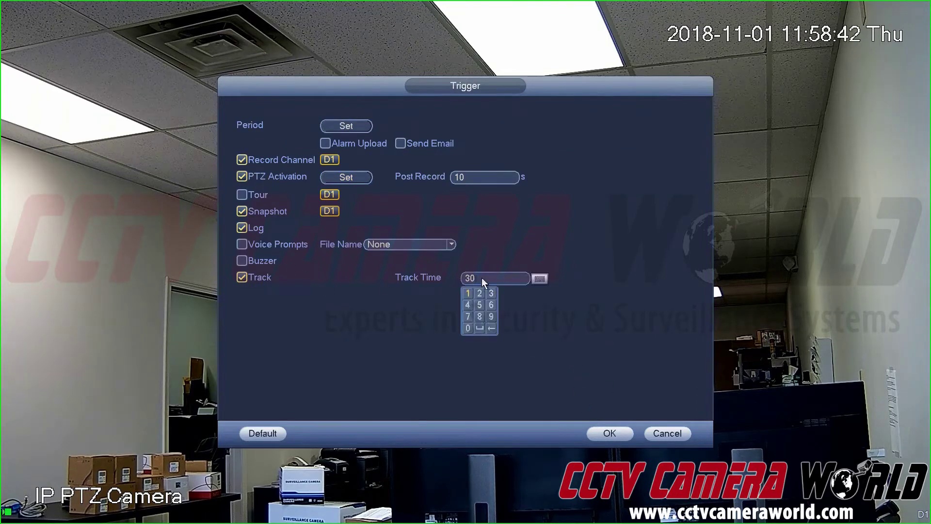
{"action": "left_click", "coordinate": [492, 329]}
{"action": "left_click", "coordinate": [491, 328]}
{"action": "left_click", "coordinate": [479, 305]}
{"action": "left_click", "coordinate": [561, 315]}
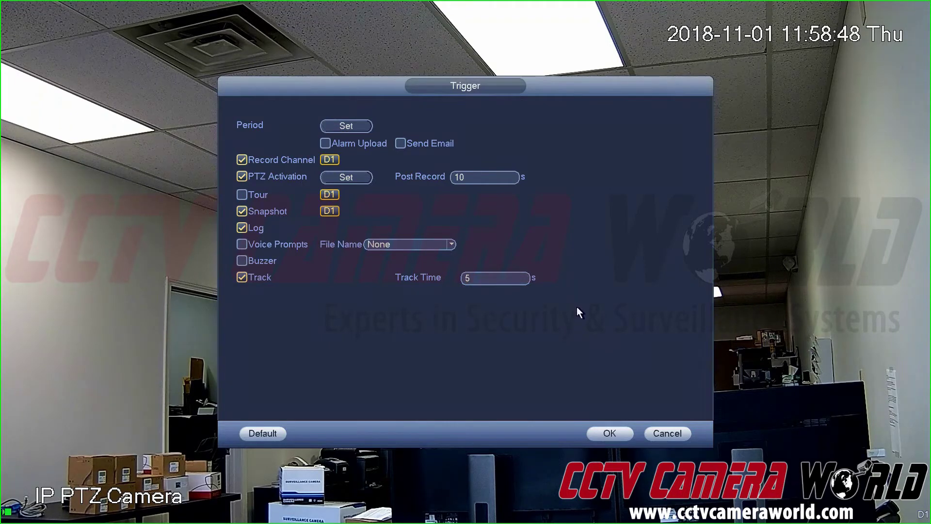
{"action": "left_click", "coordinate": [610, 433]}
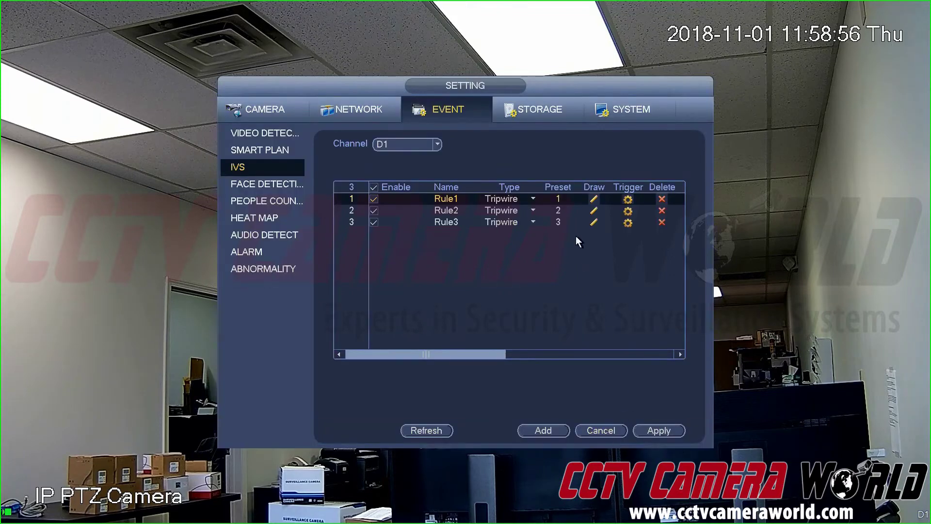
{"action": "left_click", "coordinate": [650, 430]}
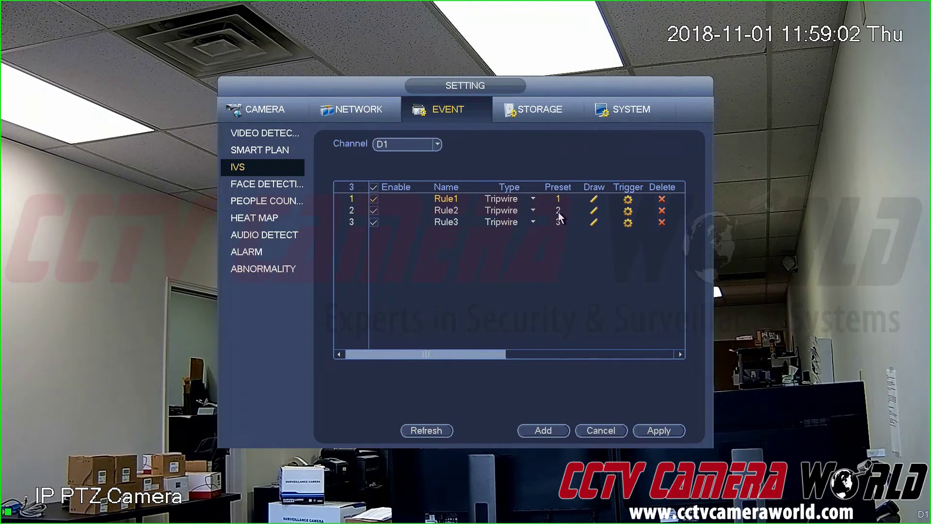
Enable PTZ Activation in Rule2's trigger settings and set D1 to Preset 3
{"action": "left_click", "coordinate": [628, 211]}
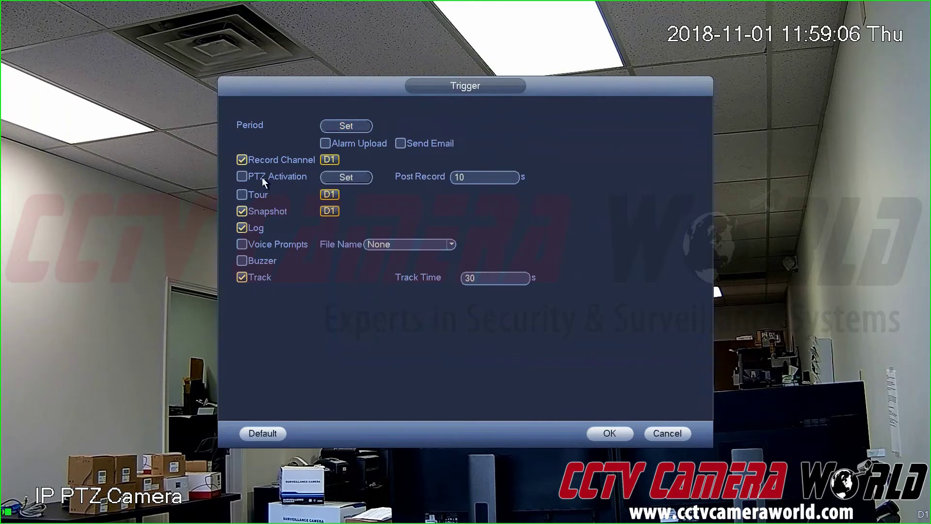
{"action": "left_click", "coordinate": [365, 175]}
{"action": "left_click", "coordinate": [331, 119]}
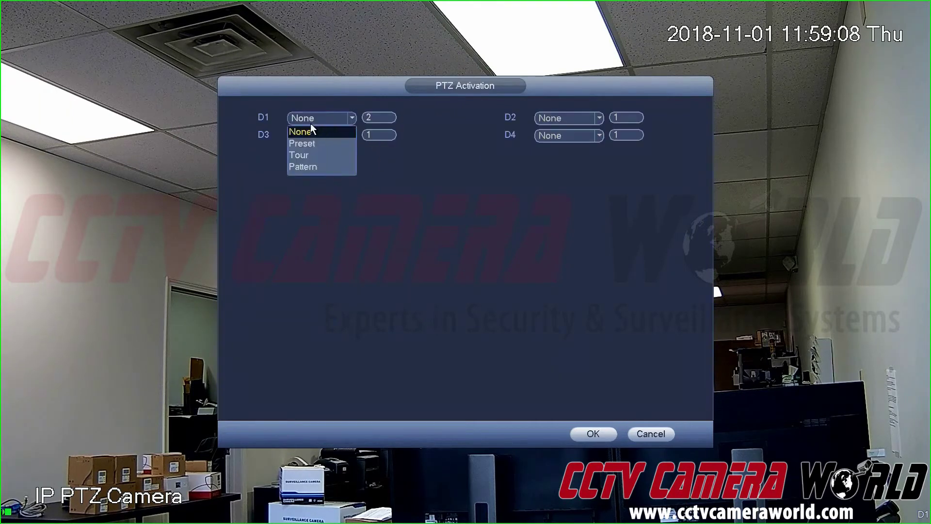
{"action": "left_click", "coordinate": [298, 144]}
{"action": "left_click", "coordinate": [371, 119]}
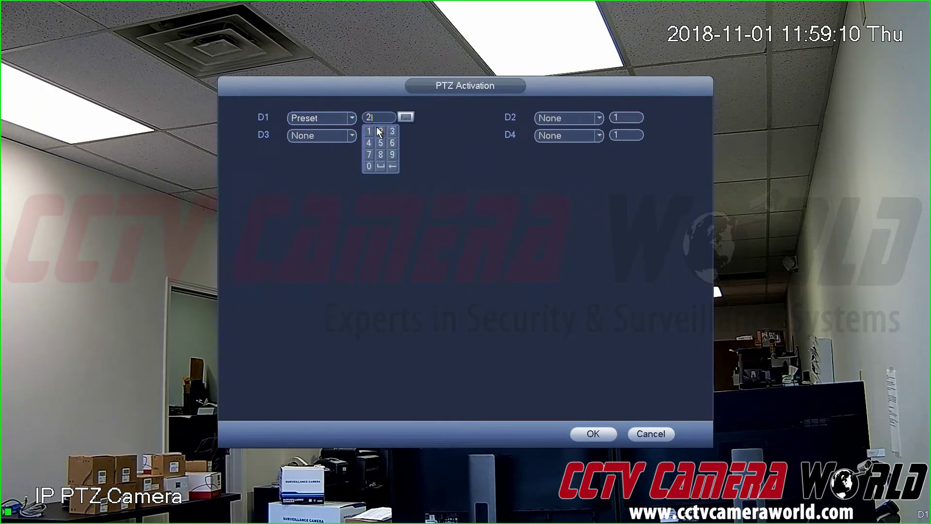
{"action": "left_click", "coordinate": [391, 131]}
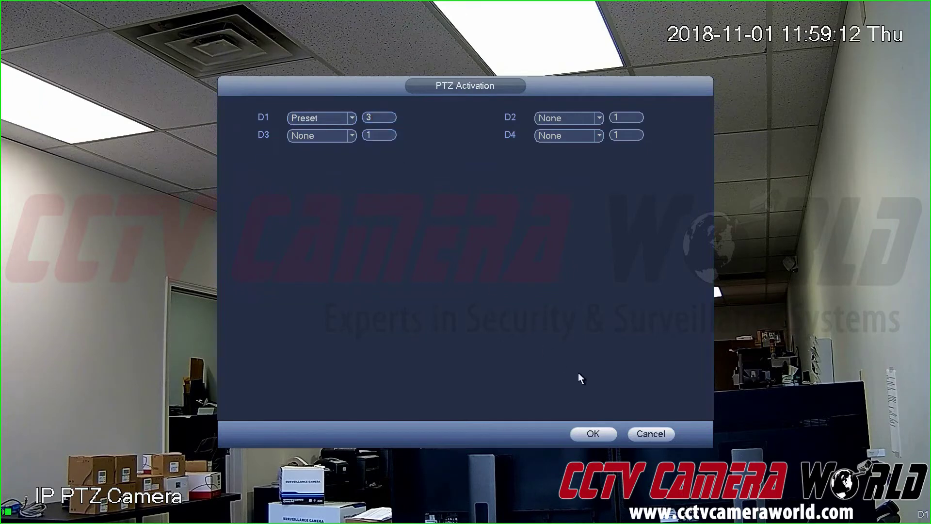
{"action": "left_click", "coordinate": [594, 435]}
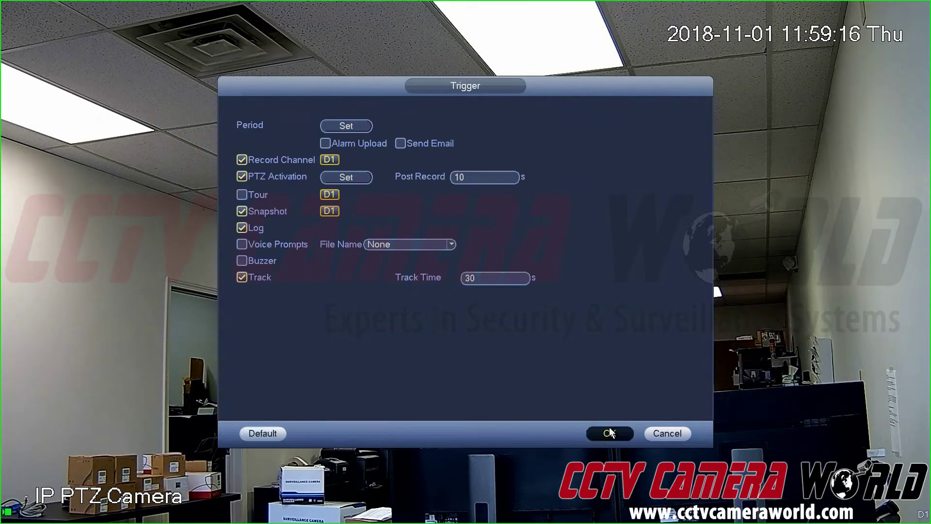
Set Rule2's Track Time to 5 s, confirm its trigger, and apply the rules
{"action": "left_click", "coordinate": [478, 281]}
{"action": "left_click", "coordinate": [480, 305]}
{"action": "left_click", "coordinate": [610, 433]}
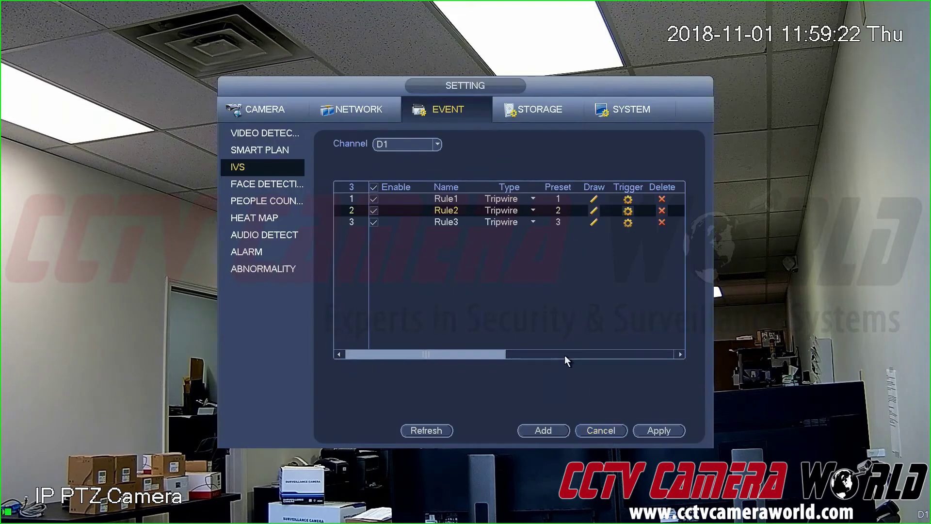
{"action": "left_click", "coordinate": [660, 430]}
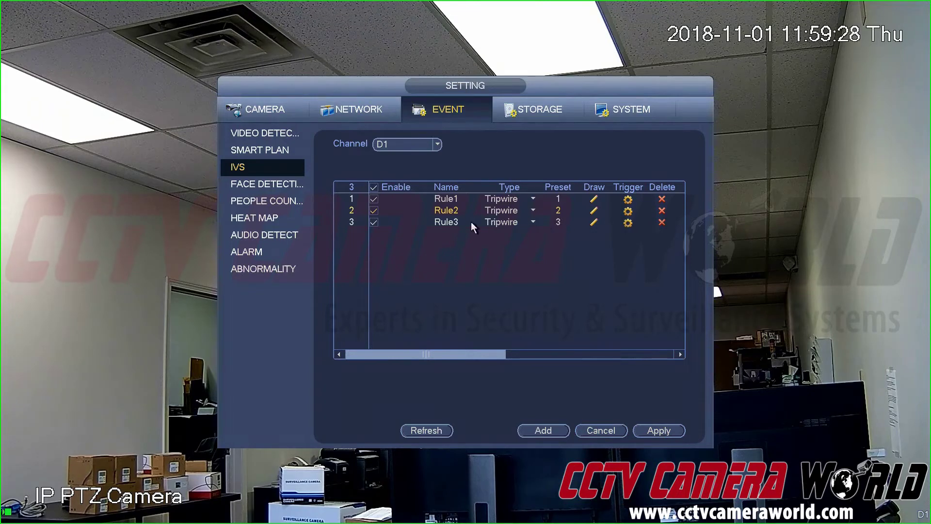
Enable PTZ Activation in Rule3's trigger settings and set D1 to Preset 1
{"action": "left_click", "coordinate": [629, 223]}
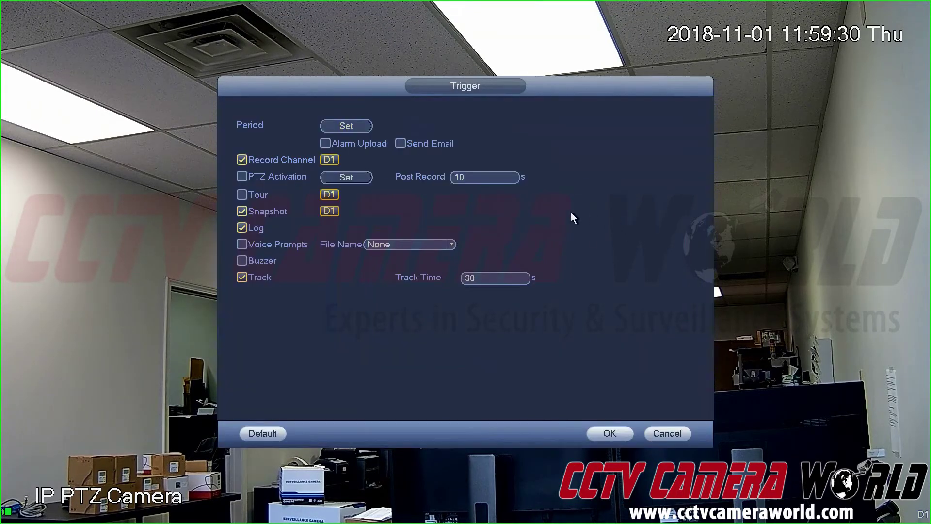
{"action": "left_click", "coordinate": [242, 176]}
{"action": "left_click", "coordinate": [336, 180]}
{"action": "left_click", "coordinate": [314, 123]}
{"action": "left_click", "coordinate": [315, 143]}
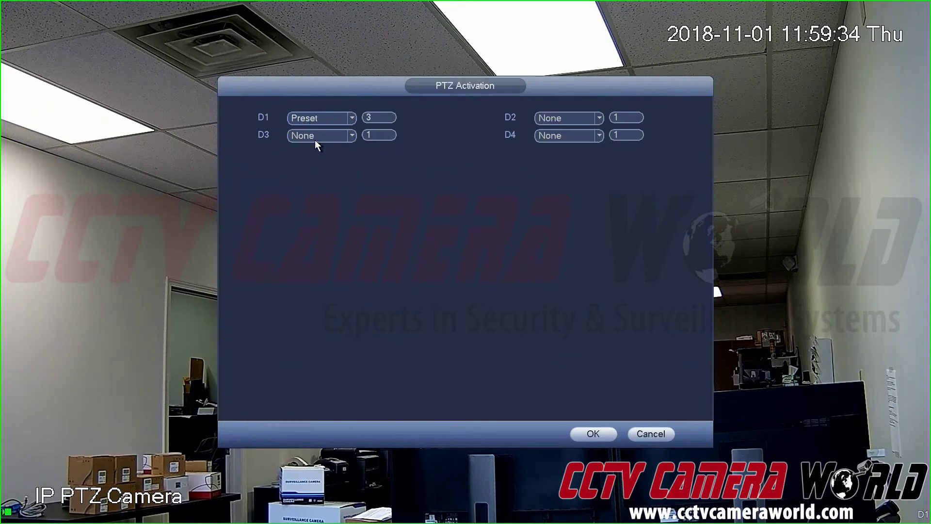
{"action": "left_click", "coordinate": [377, 121]}
{"action": "left_click", "coordinate": [367, 138]}
{"action": "left_click", "coordinate": [351, 225]}
{"action": "left_click", "coordinate": [583, 432]}
Edit Rule3's Track Time, apply the rules, and return to the live view
{"action": "left_click", "coordinate": [469, 278]}
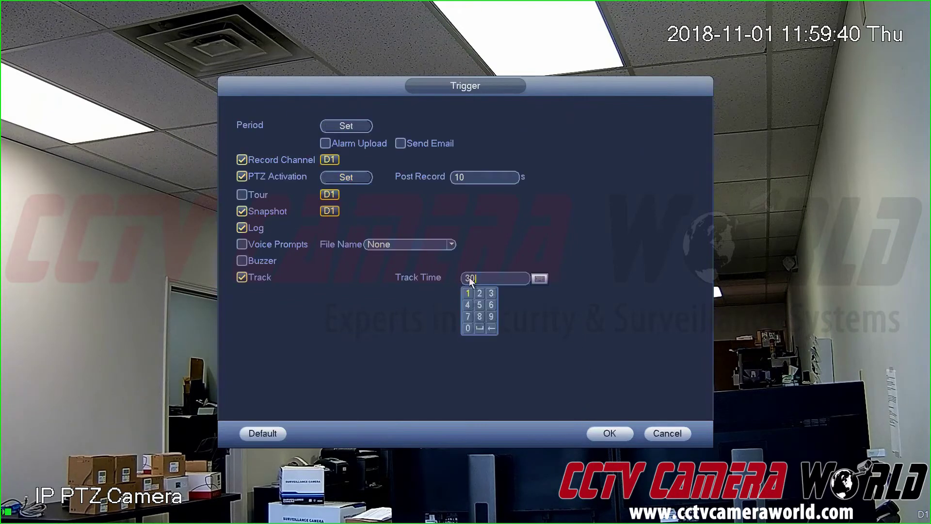
{"action": "left_click", "coordinate": [610, 432]}
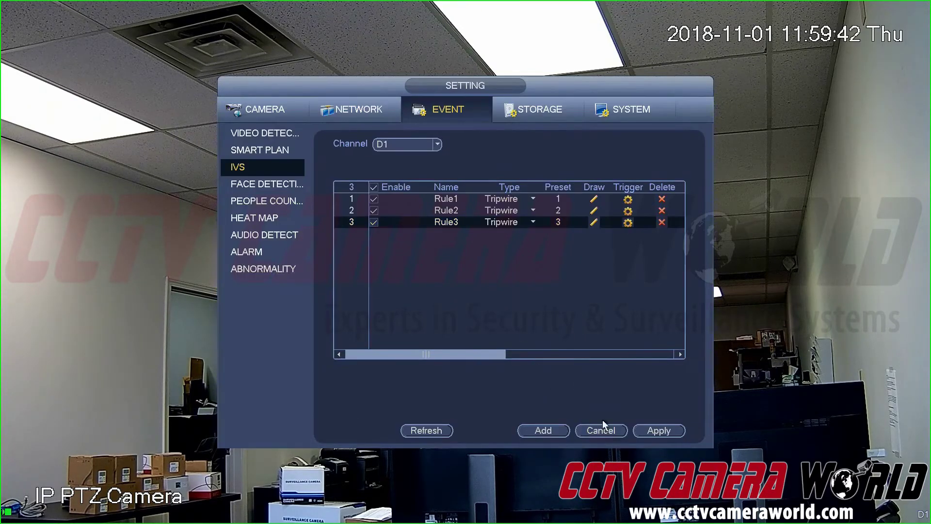
{"action": "left_click", "coordinate": [659, 432]}
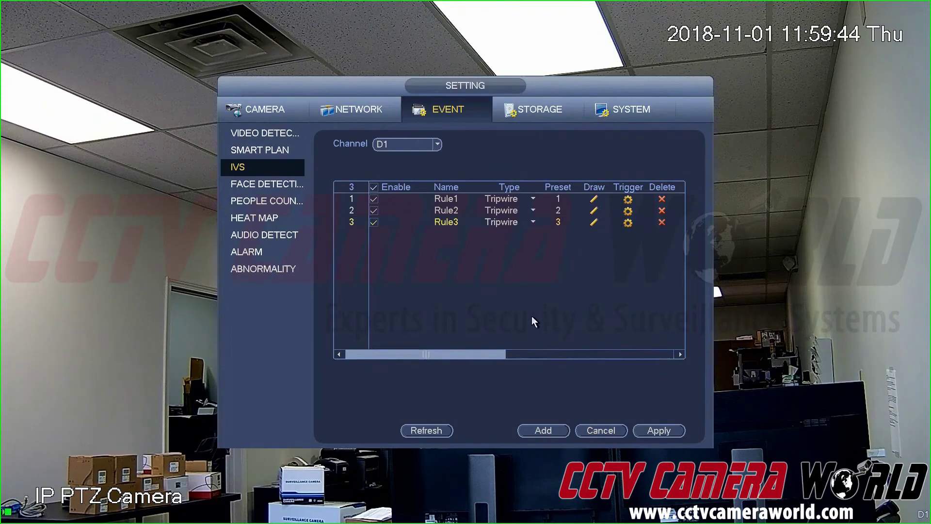
{"action": "right_click", "coordinate": [530, 301]}
{"action": "right_click", "coordinate": [504, 227]}
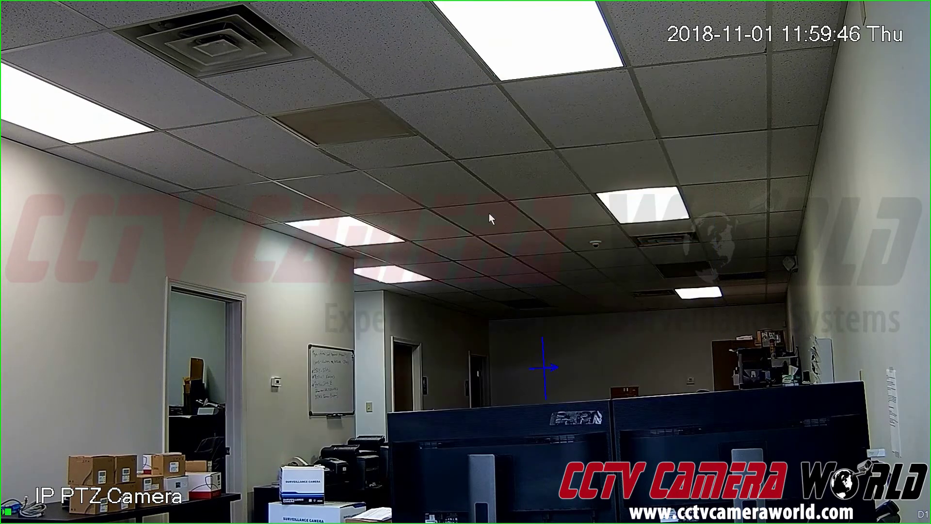
Open the PTZ control for the live camera view and call Preset 1 to check its tripwire line
{"action": "right_click", "coordinate": [480, 206]}
{"action": "mouse_move", "coordinate": [503, 297]}
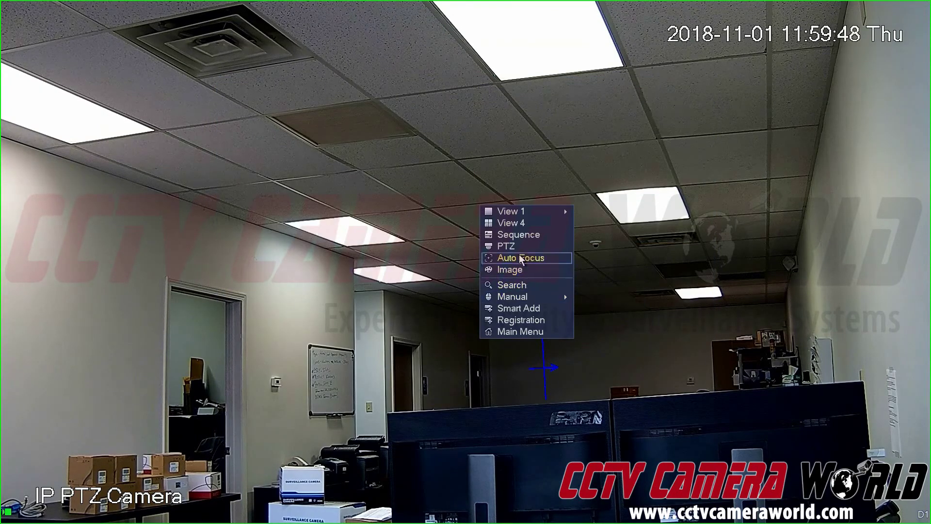
{"action": "left_click", "coordinate": [507, 246]}
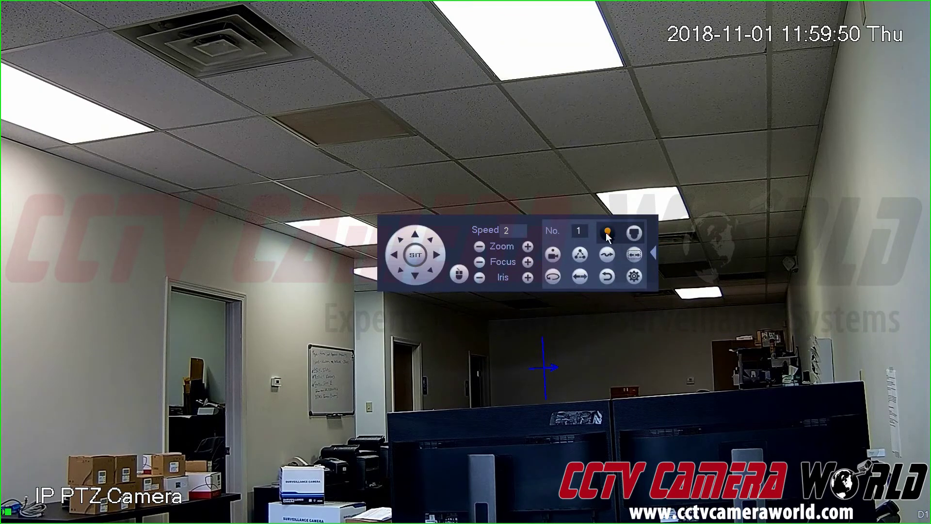
{"action": "left_click", "coordinate": [555, 256]}
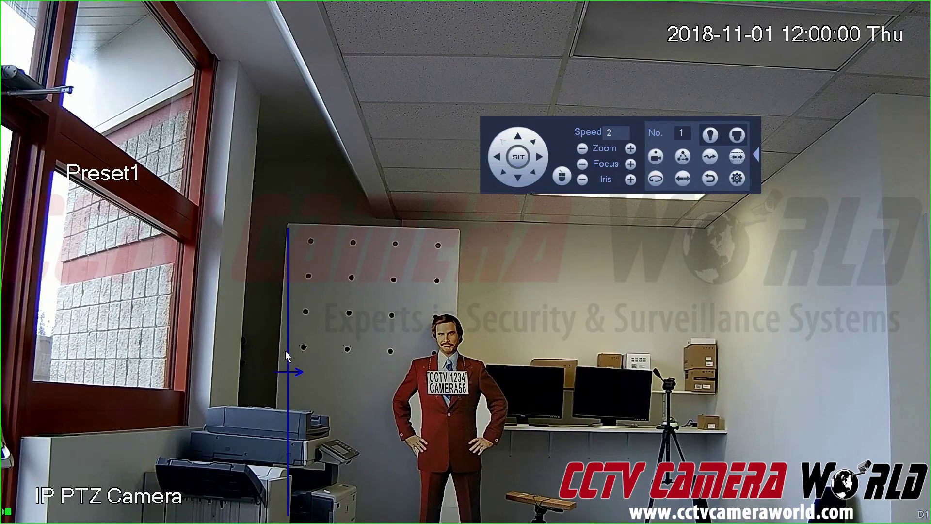
Set the preset number to 2 and move the camera to Preset 2 to check its tripwire line
{"action": "left_click", "coordinate": [624, 134]}
{"action": "left_click", "coordinate": [684, 134]}
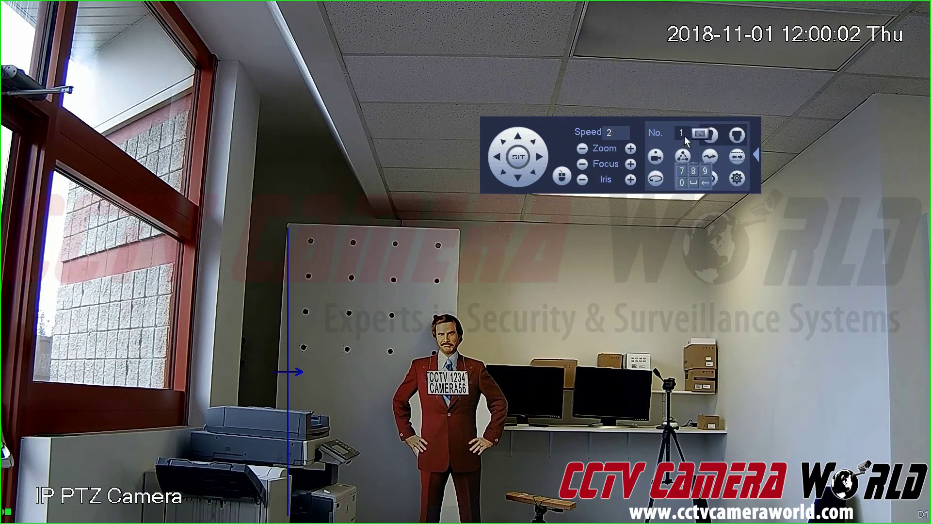
{"action": "left_click", "coordinate": [692, 147]}
{"action": "left_click", "coordinate": [656, 154]}
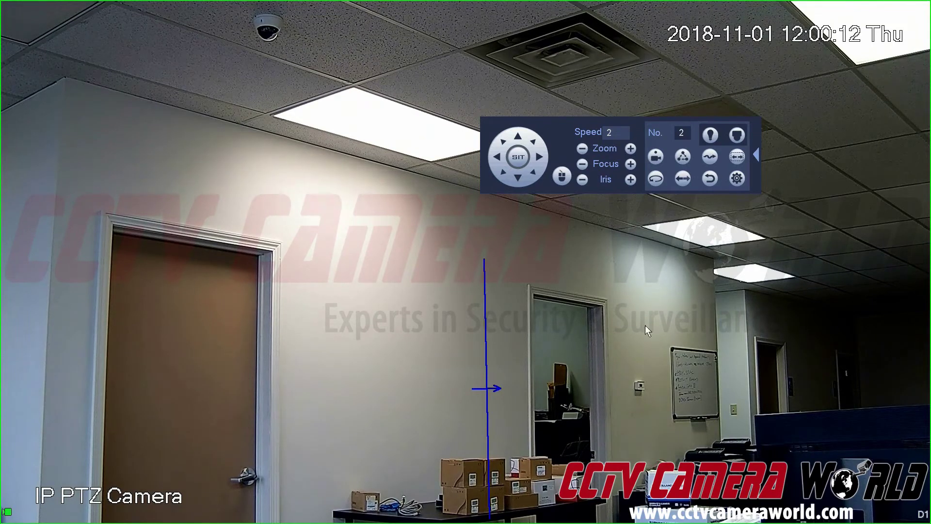
Change the preset number to 3 and move the camera to Preset 3 to check its tripwire line
{"action": "left_click", "coordinate": [682, 134]}
{"action": "scroll", "coordinate": [682, 135], "scroll_direction": "up", "scroll_amount": 1}
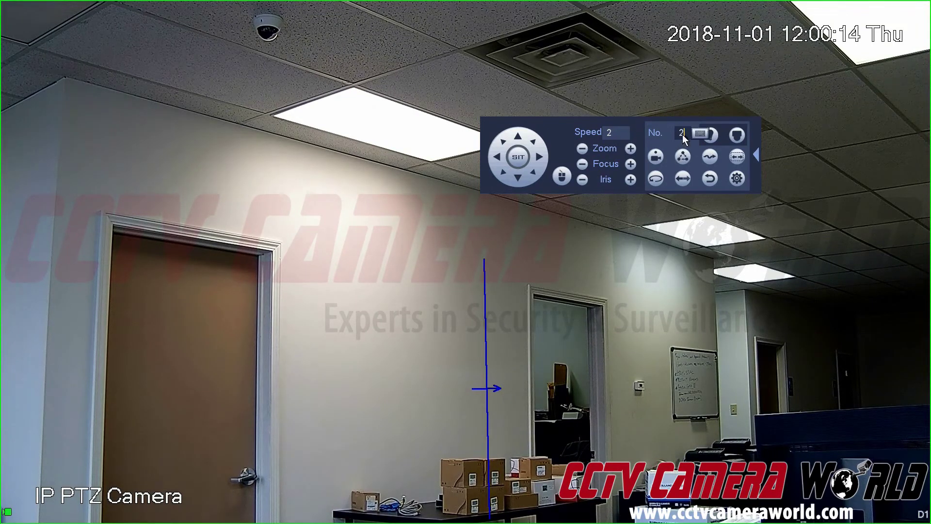
{"action": "left_click", "coordinate": [655, 158]}
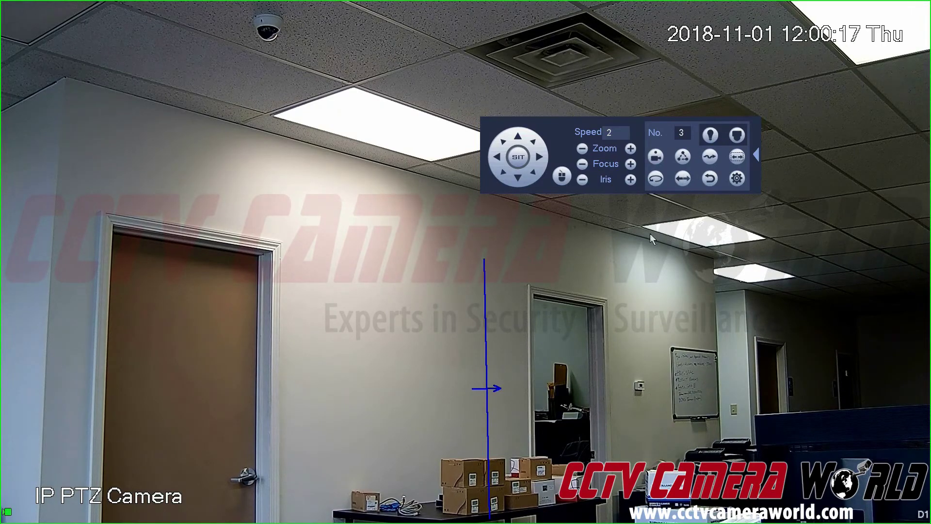
{"action": "left_click", "coordinate": [658, 157]}
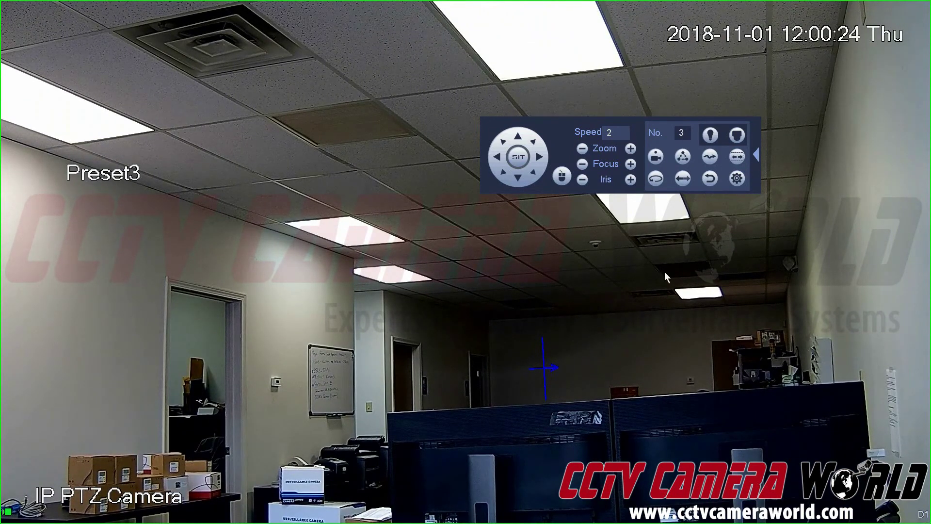
Set the preset number back to 1 and return the camera to Preset 1
{"action": "left_click", "coordinate": [687, 133]}
{"action": "left_click", "coordinate": [682, 149]}
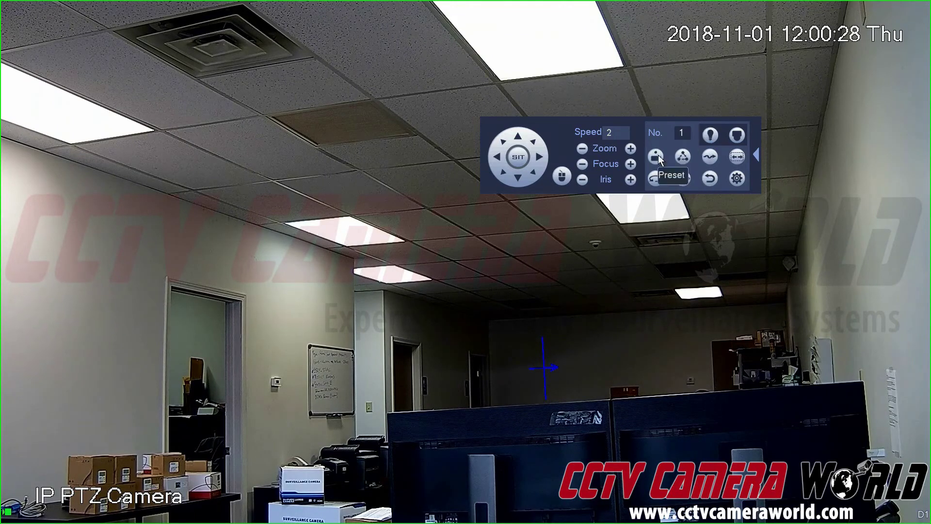
{"action": "left_click", "coordinate": [657, 157]}
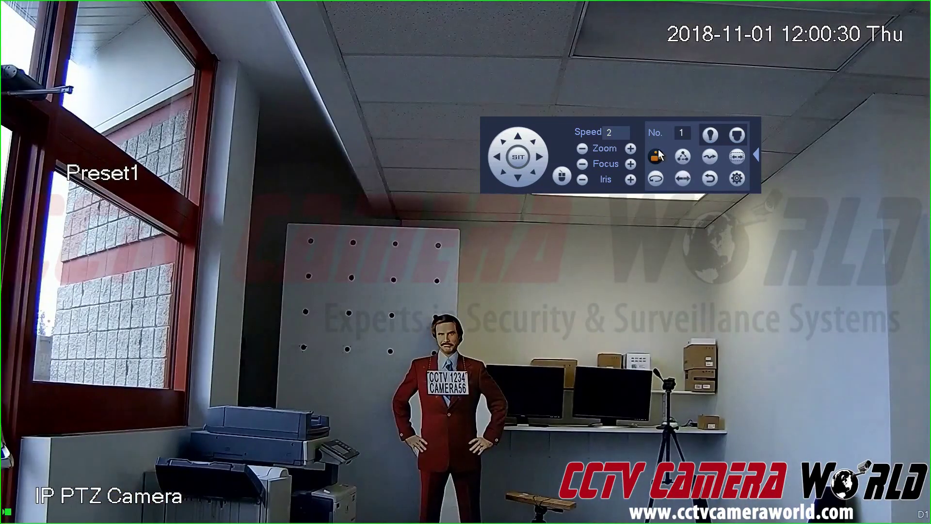